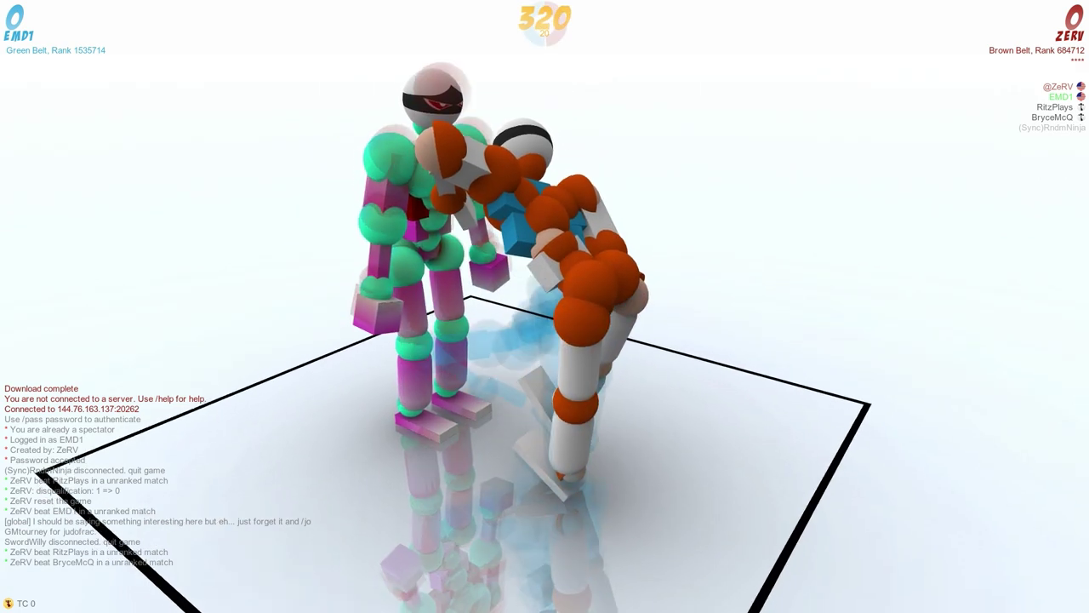
Extend the left elbow, contract the right hip, and advance two turns.
key("z")
key("z")
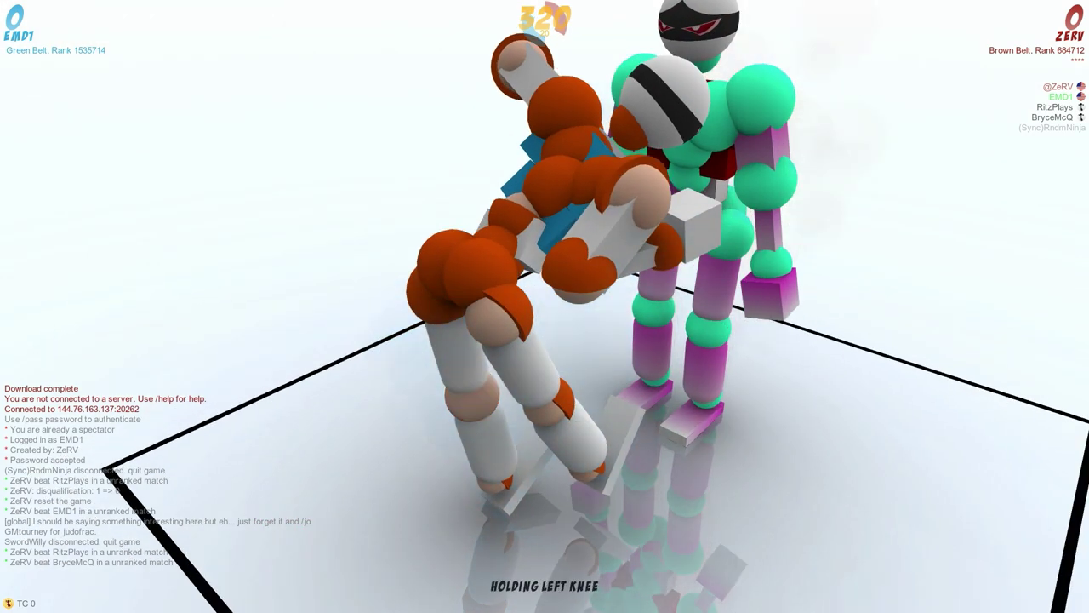
key("z")
key("x")
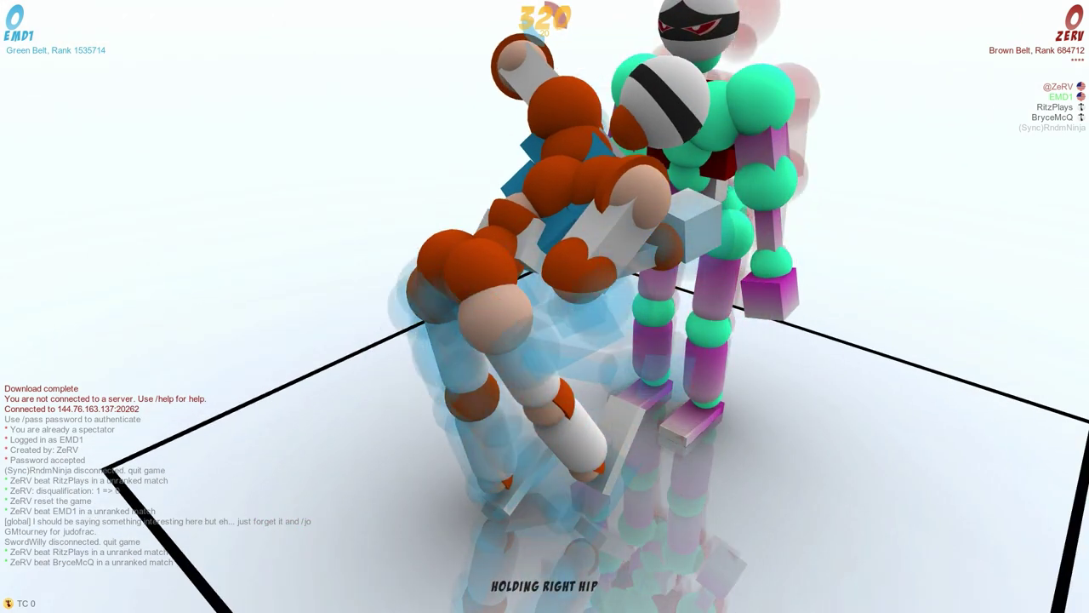
key("x")
key("z")
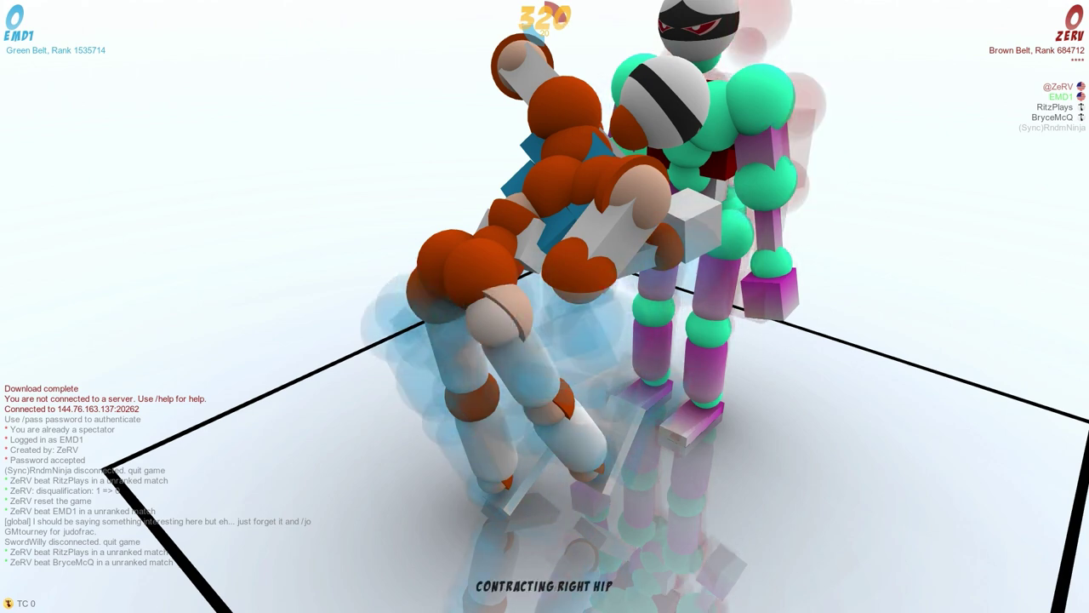
key("space")
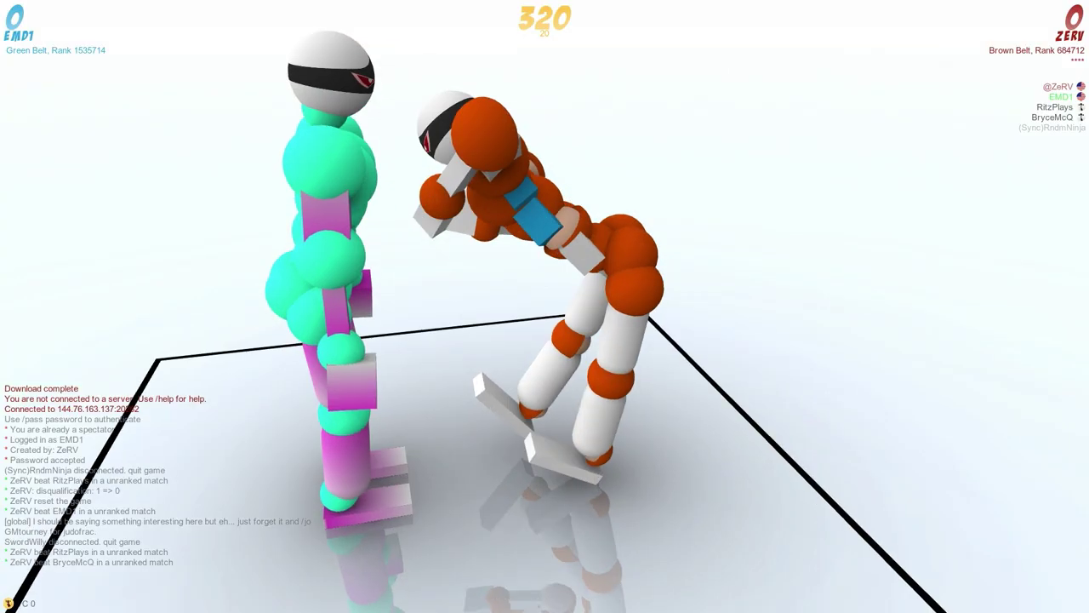
key("space")
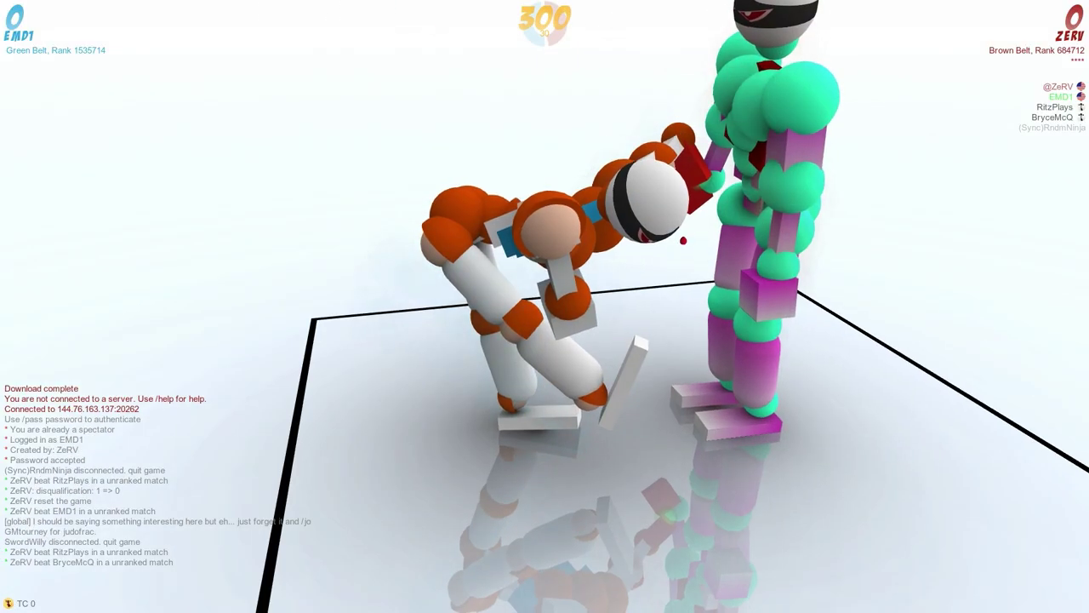
Switch the left elbow to contracting and commit two more turns into the clinch.
key("d")
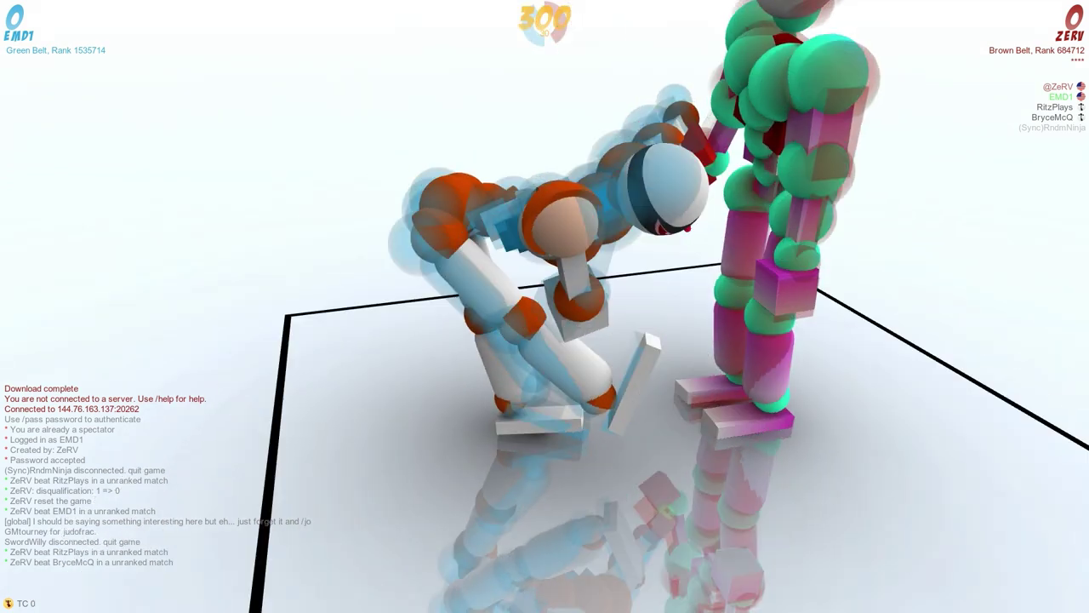
key("d")
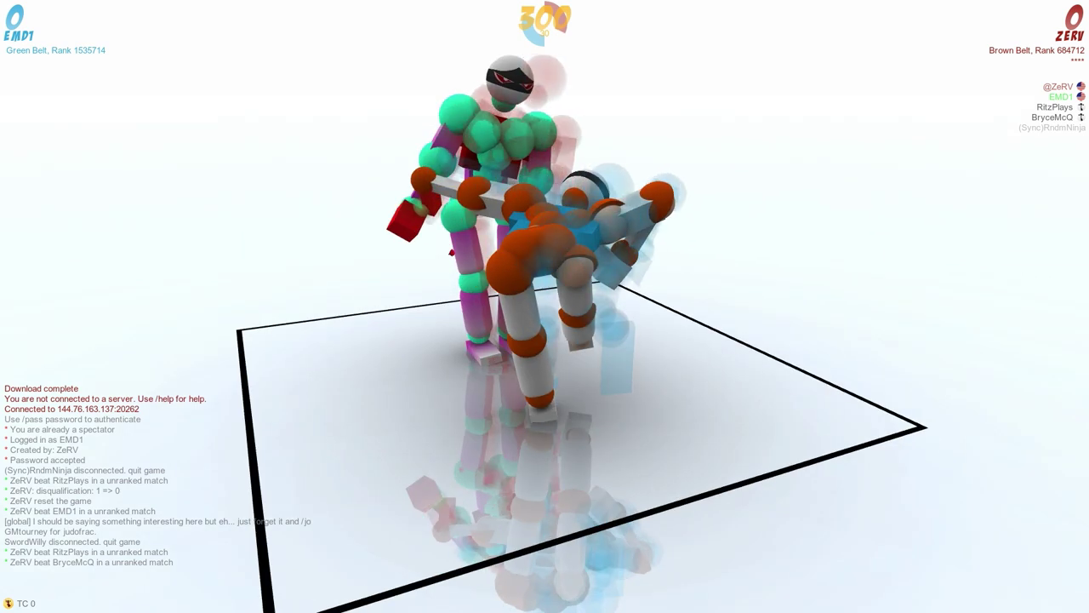
key("d")
scroll(544, 255, "up", 3)
key("x")
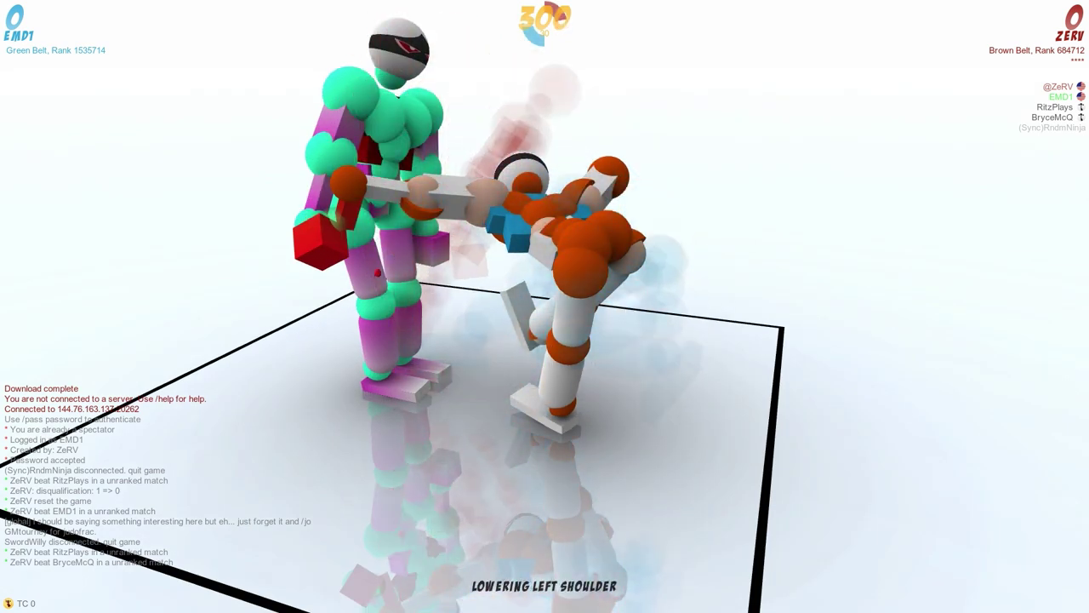
scroll(545, 204, "down", 1)
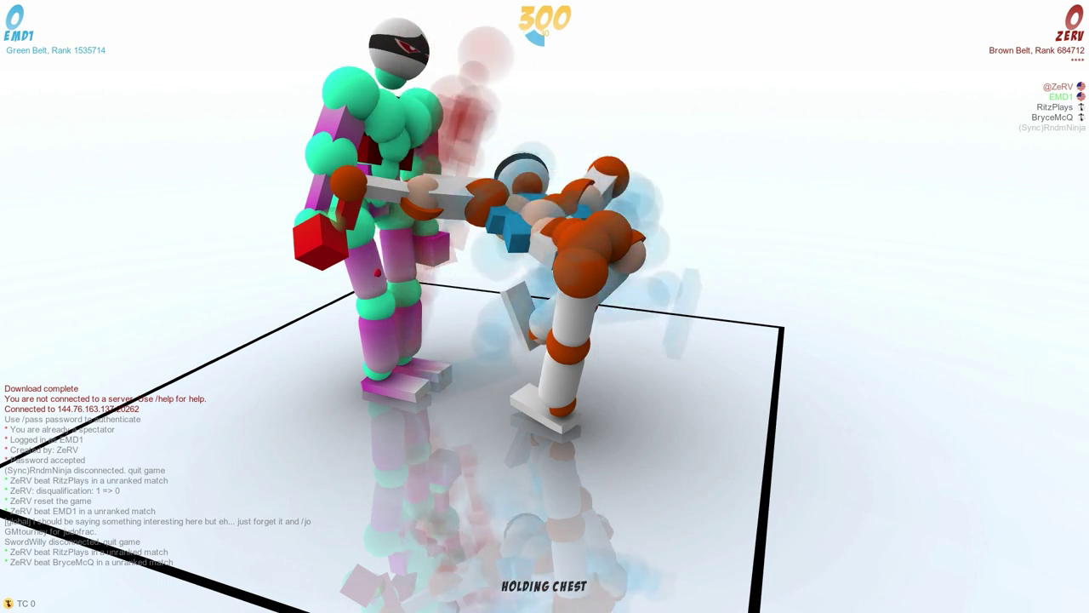
scroll(528, 170, "down", 1)
scroll(527, 238, "down", 1)
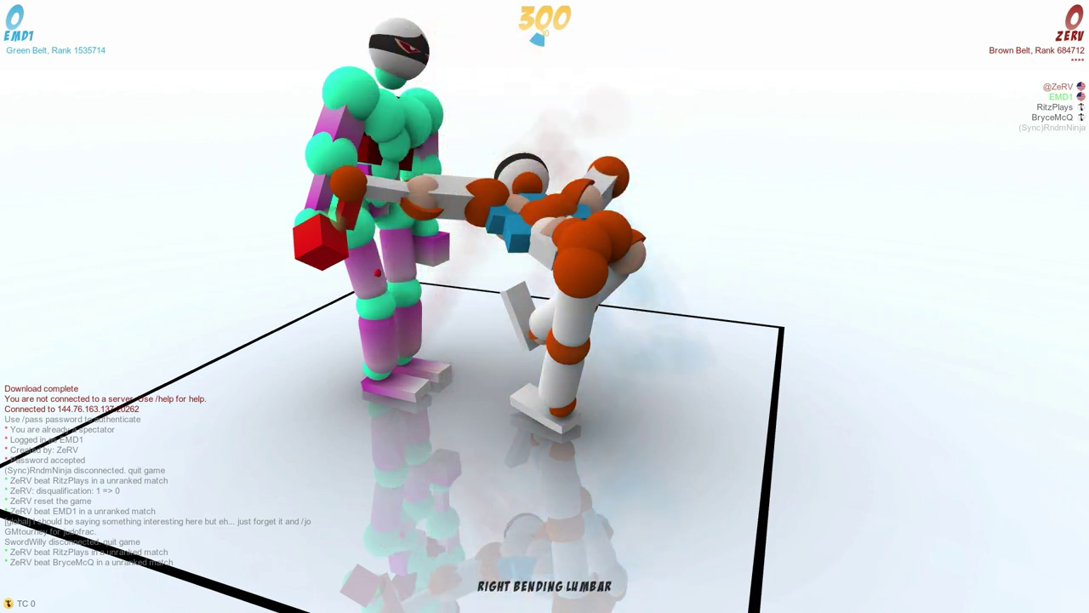
key("space")
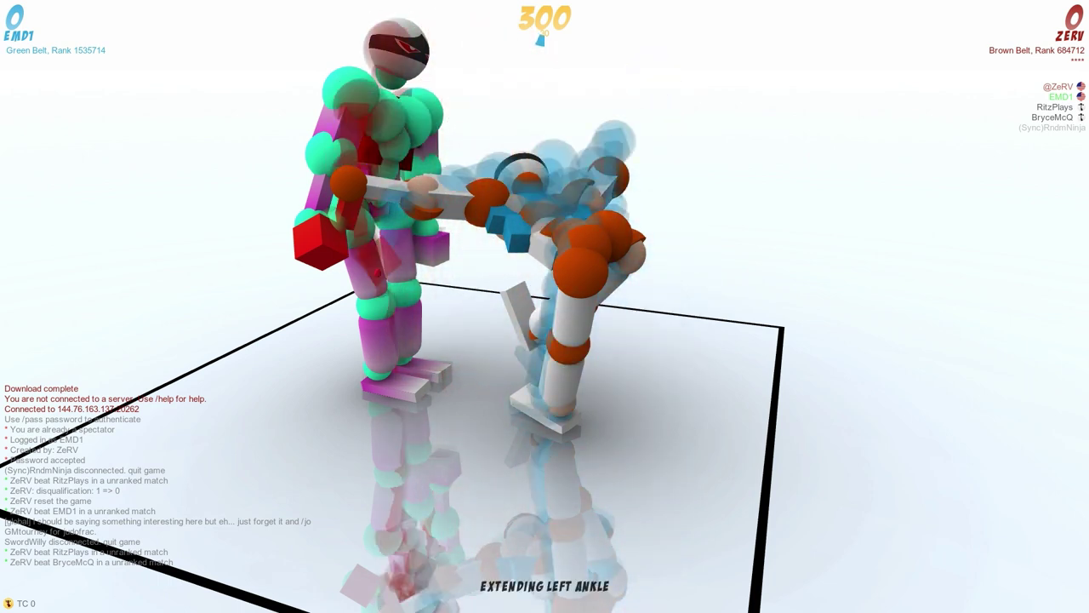
scroll(536, 332, "down", 1)
scroll(536, 332, "down", 1)
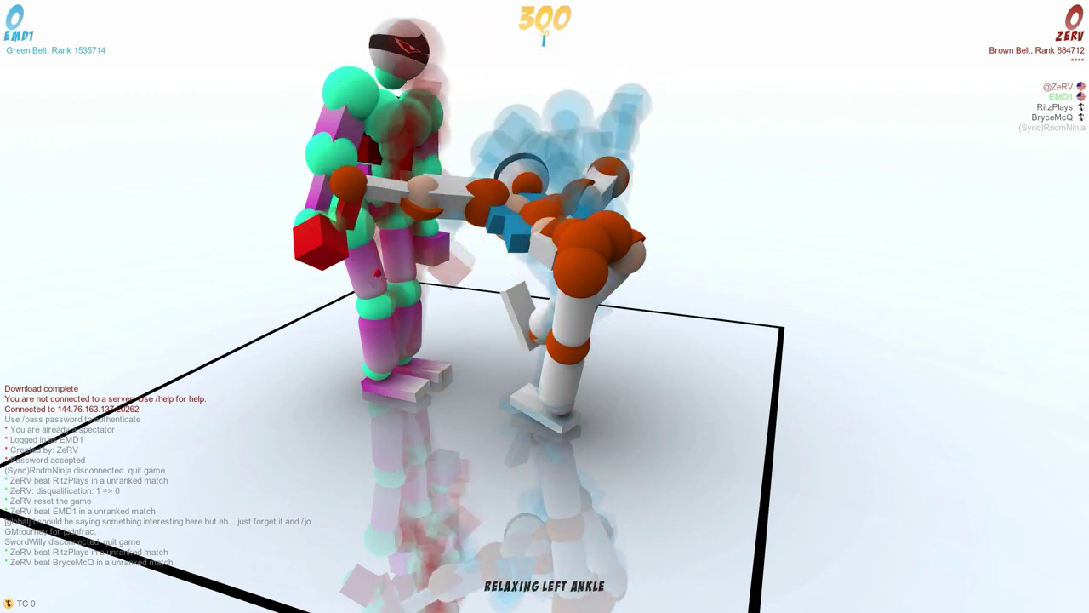
key("space")
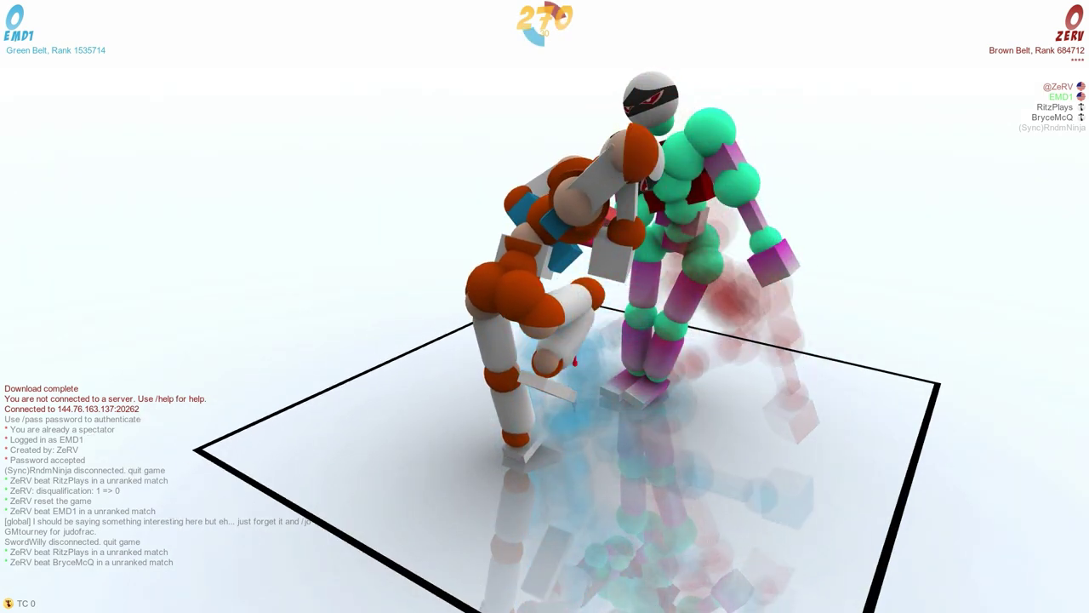
Extend the right elbow, raise the right shoulder, contract the right hip and abs, then play the turn.
left_click(587, 298)
left_click(625, 225)
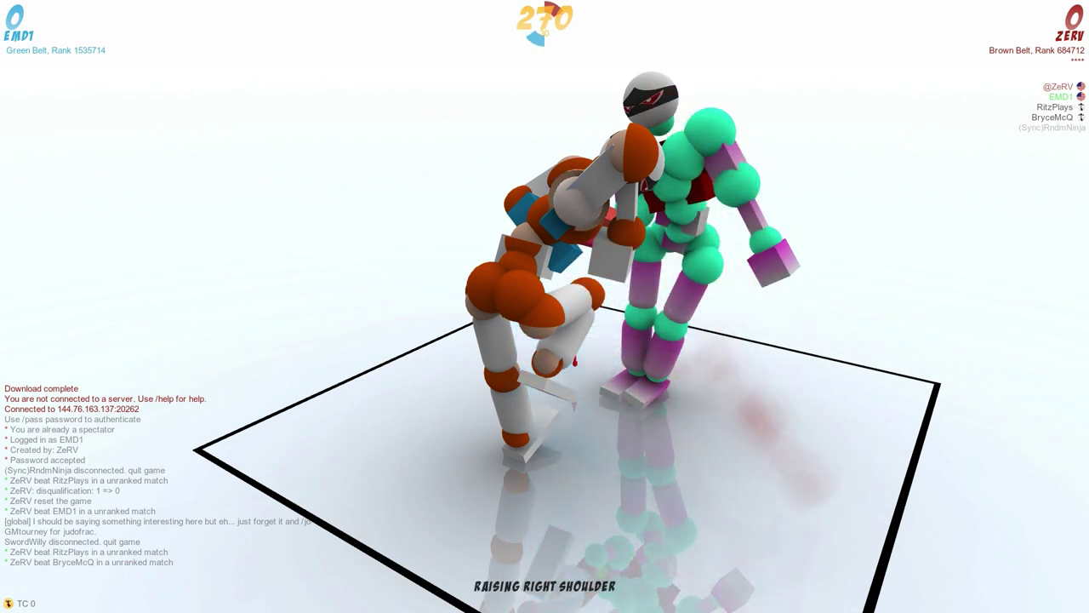
left_click(511, 298)
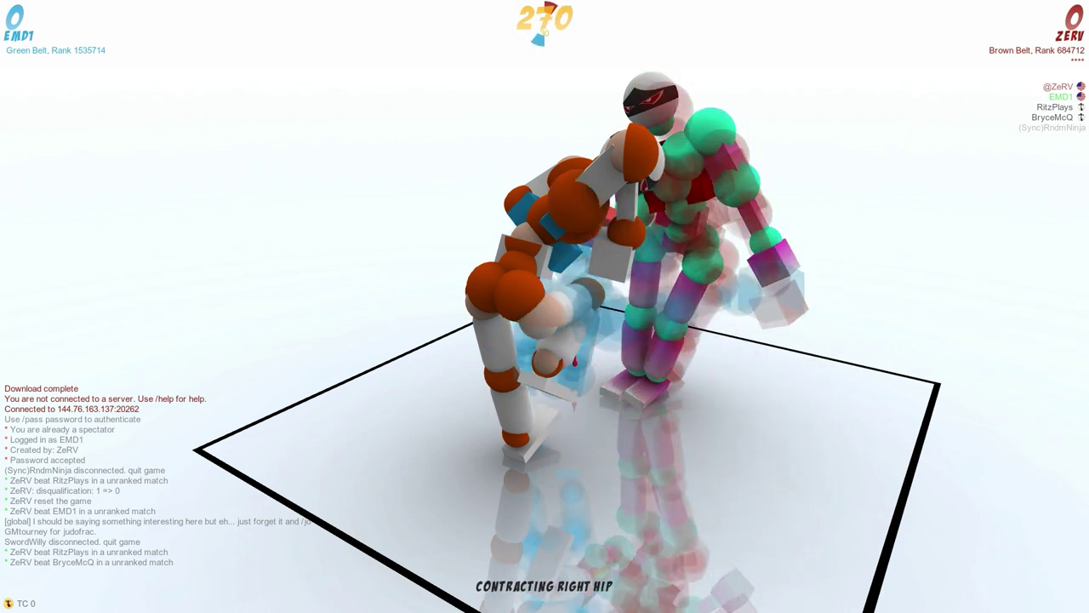
left_click_drag(596, 255, 341, 256)
left_click(545, 255)
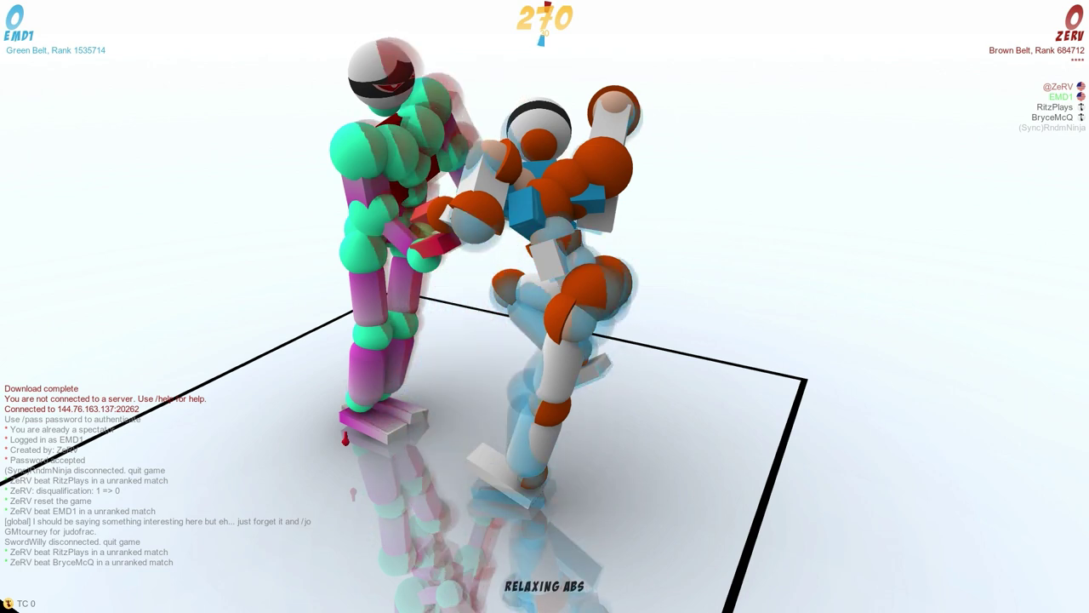
left_click(544, 255)
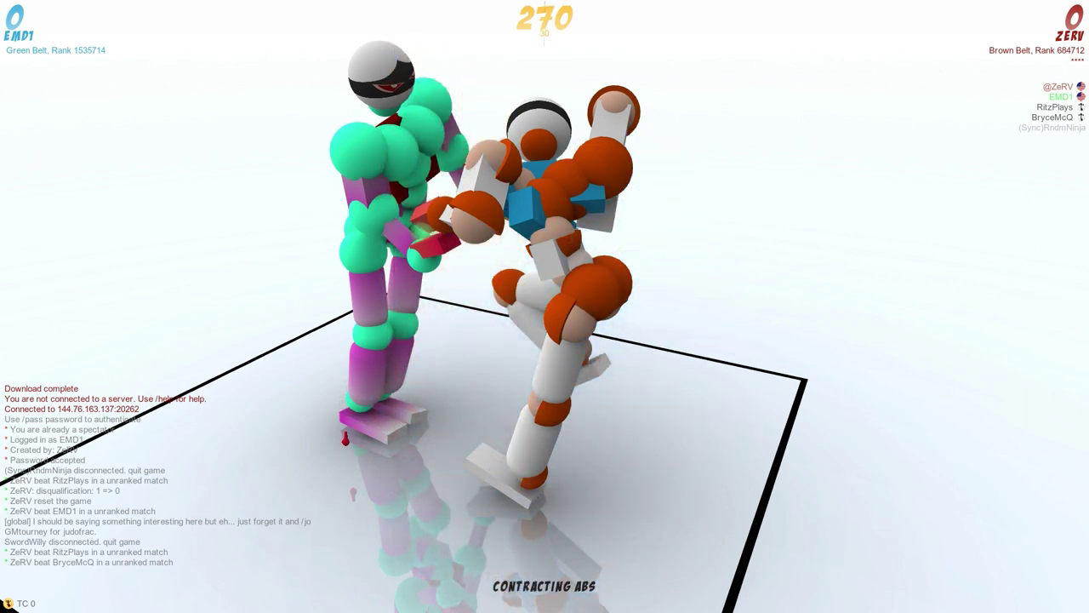
key("space")
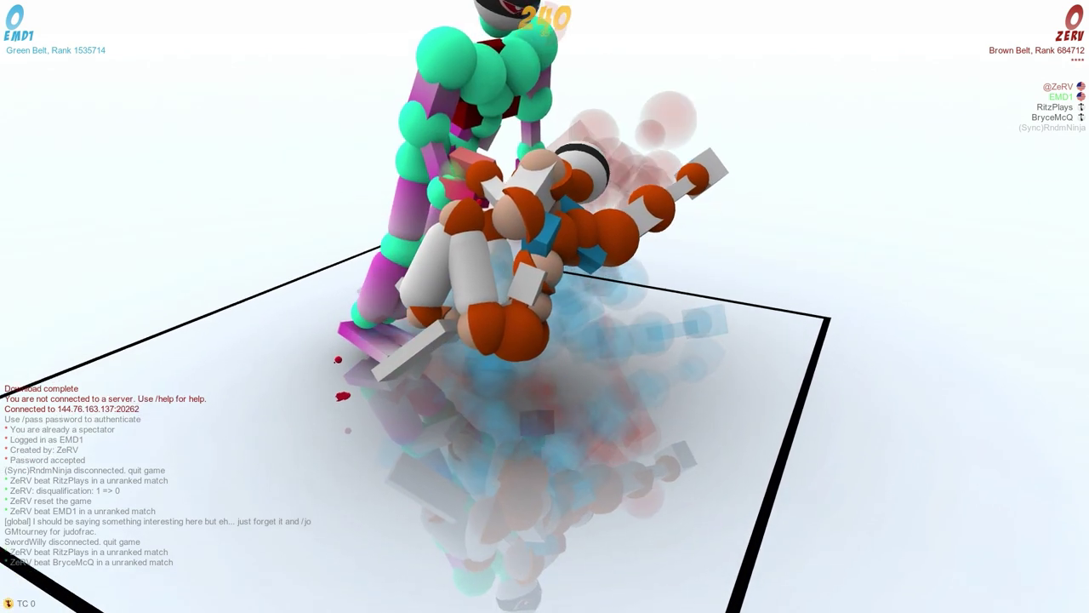
Contract the right glute, relax the right shoulder, and play the turn to reach 18432–1081.
key("d")
key("a")
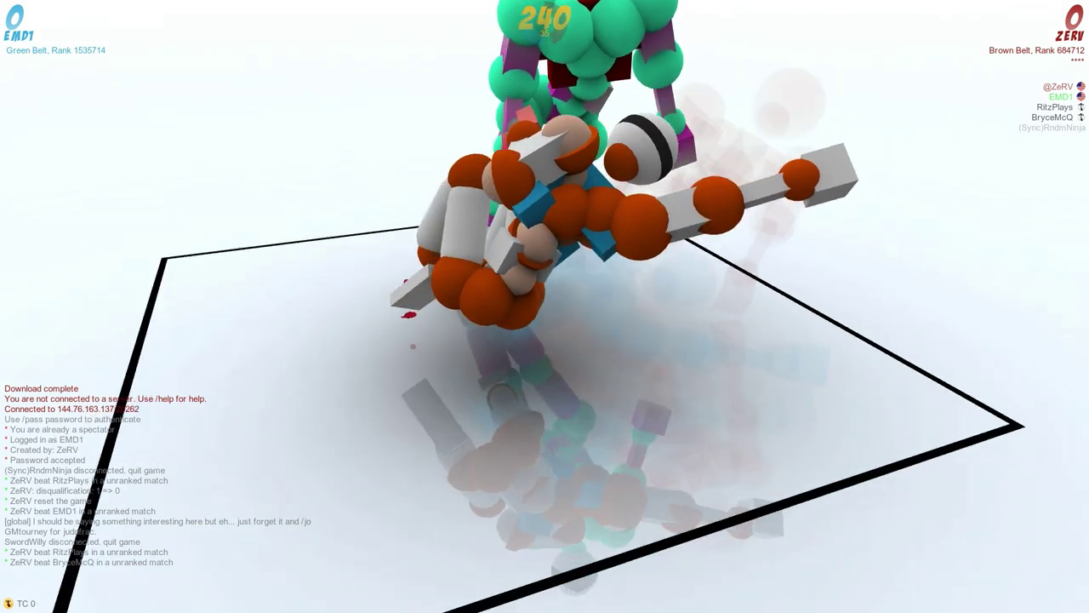
key("d")
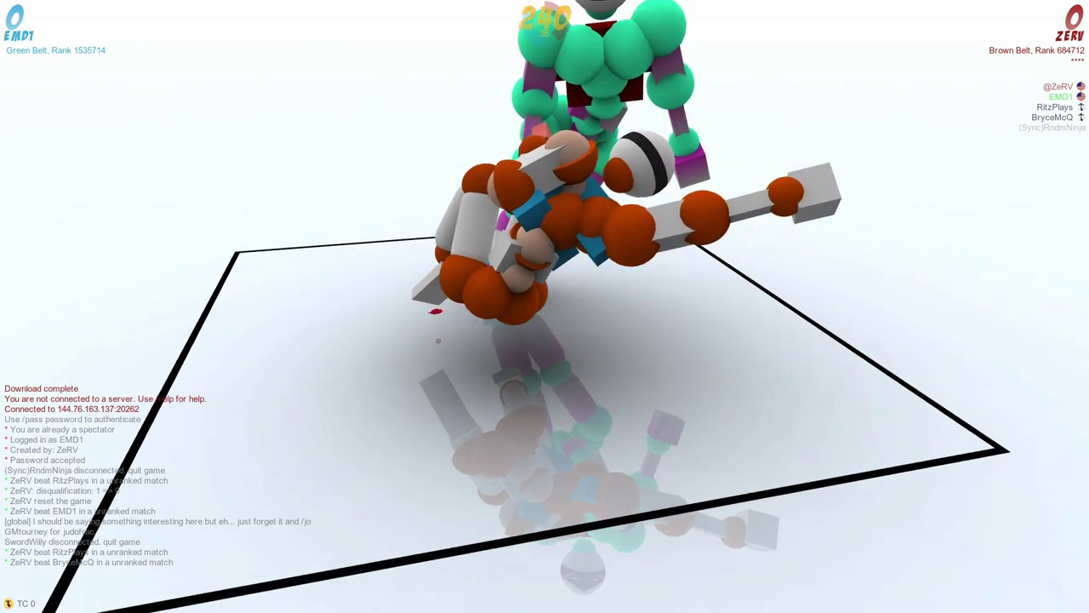
key("c")
key("z")
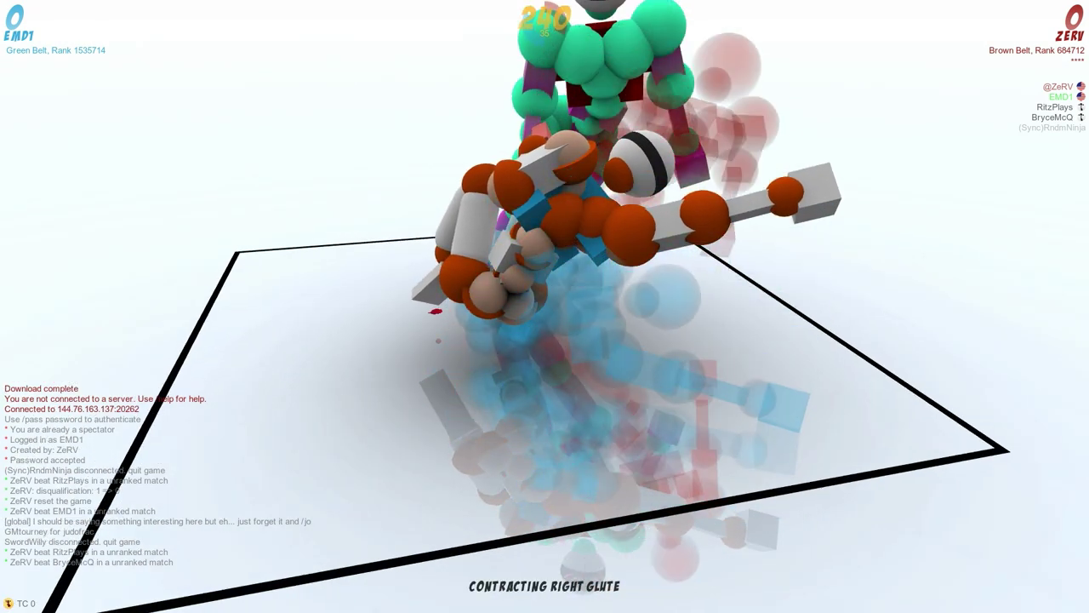
key("x")
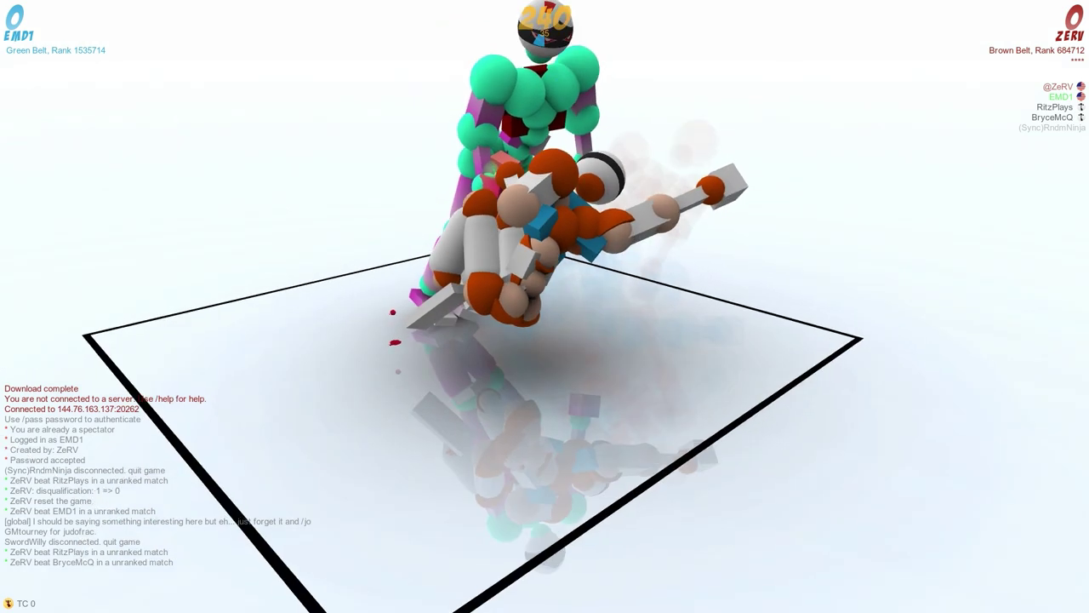
left_click_drag(766, 340, 510, 340)
scroll(476, 281, "down", 1)
scroll(477, 281, "up", 2)
scroll(366, 272, "up", 1)
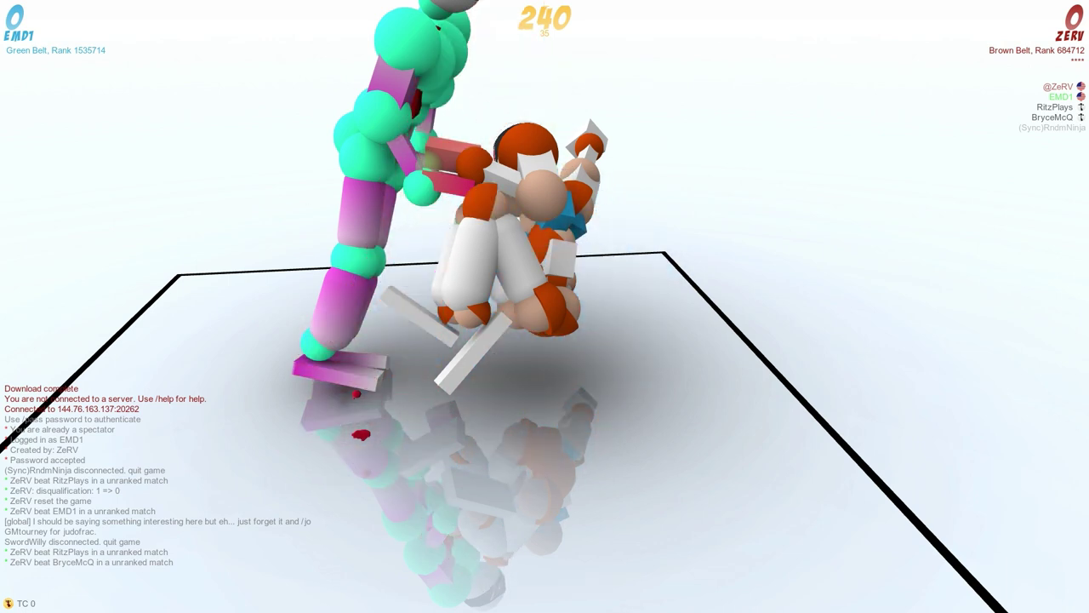
key("space")
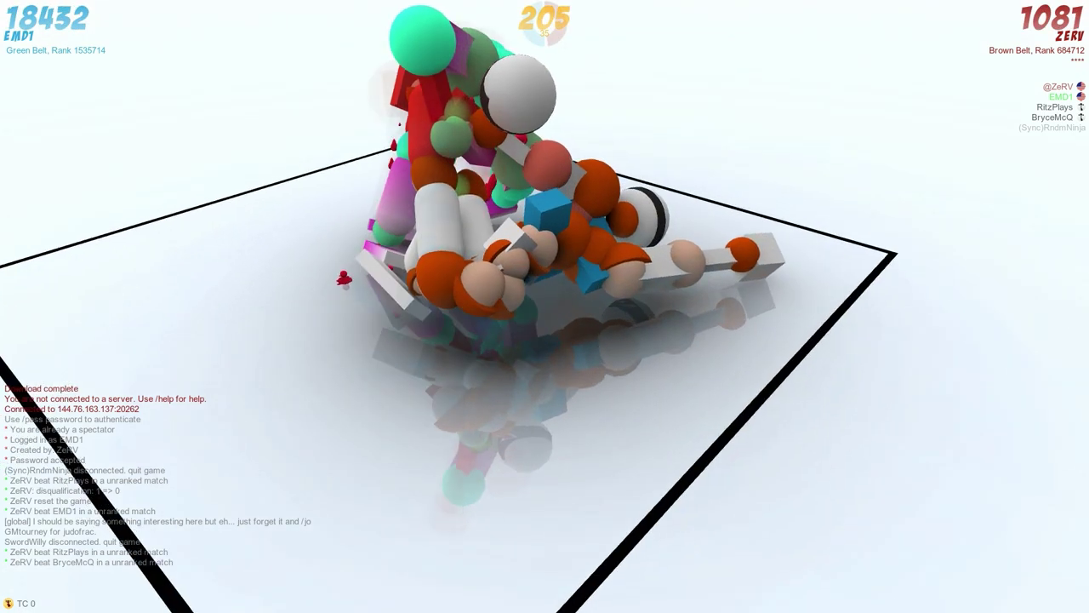
scroll(545, 255, "up", 4)
scroll(545, 255, "down", 4)
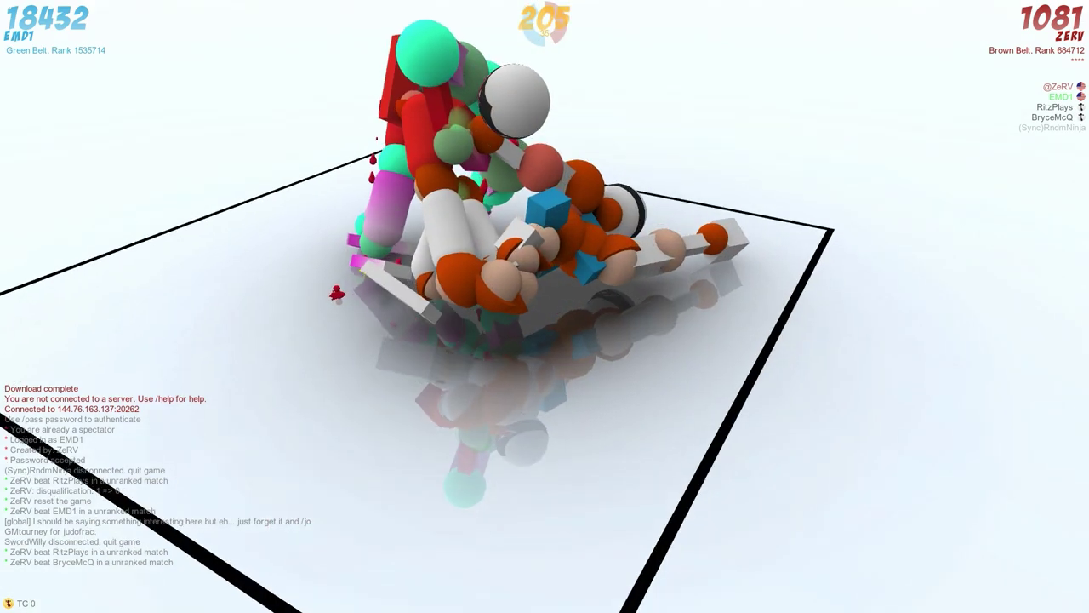
Change the right elbow and wrist states, then orbit the camera to wider angles.
left_click_drag(545, 307, 426, 255)
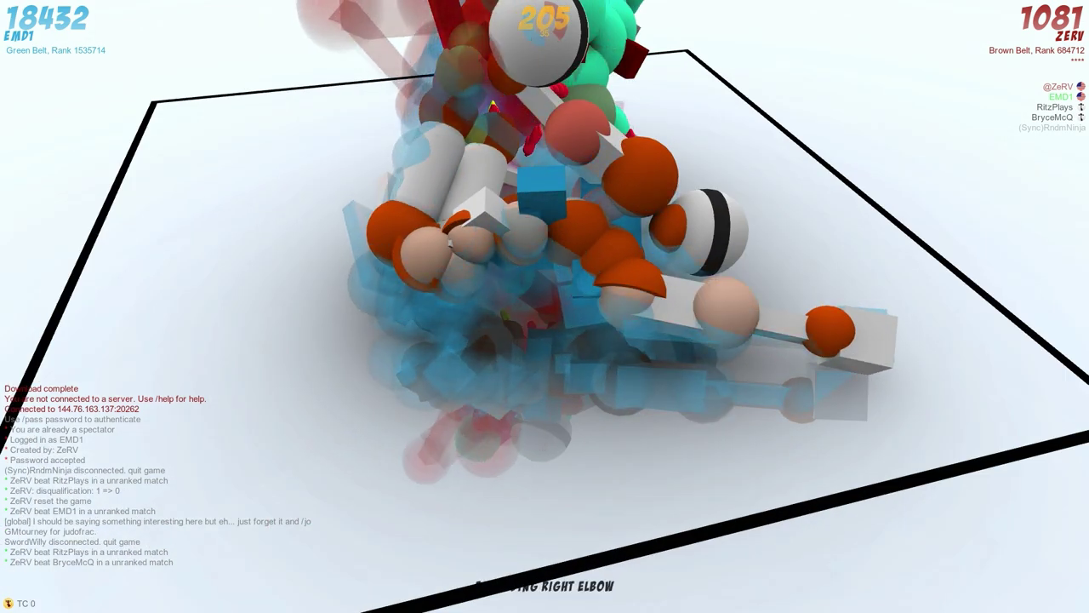
left_click(732, 311)
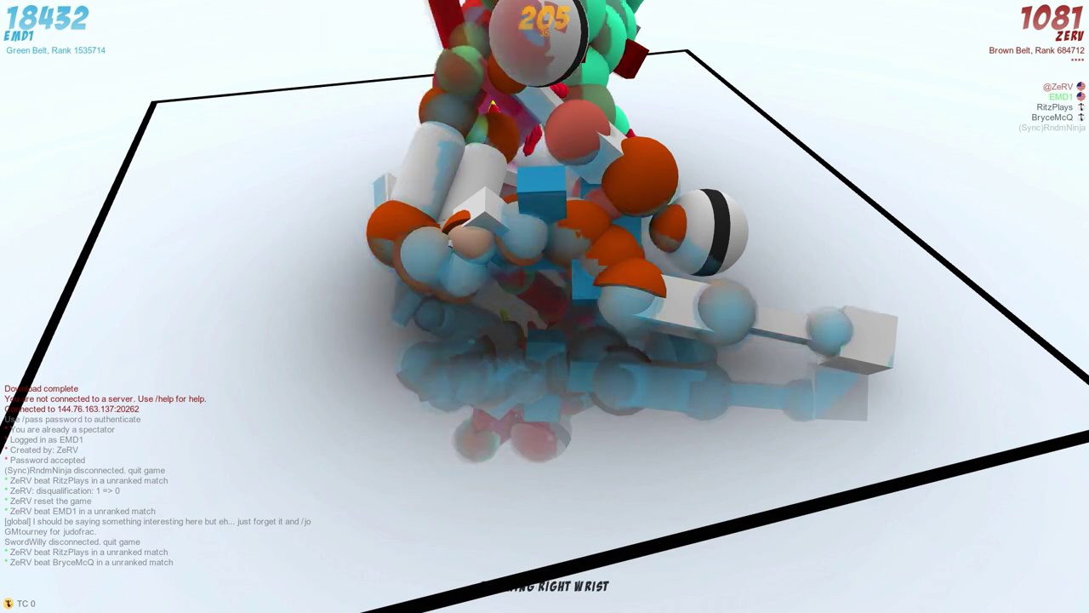
left_click(830, 327)
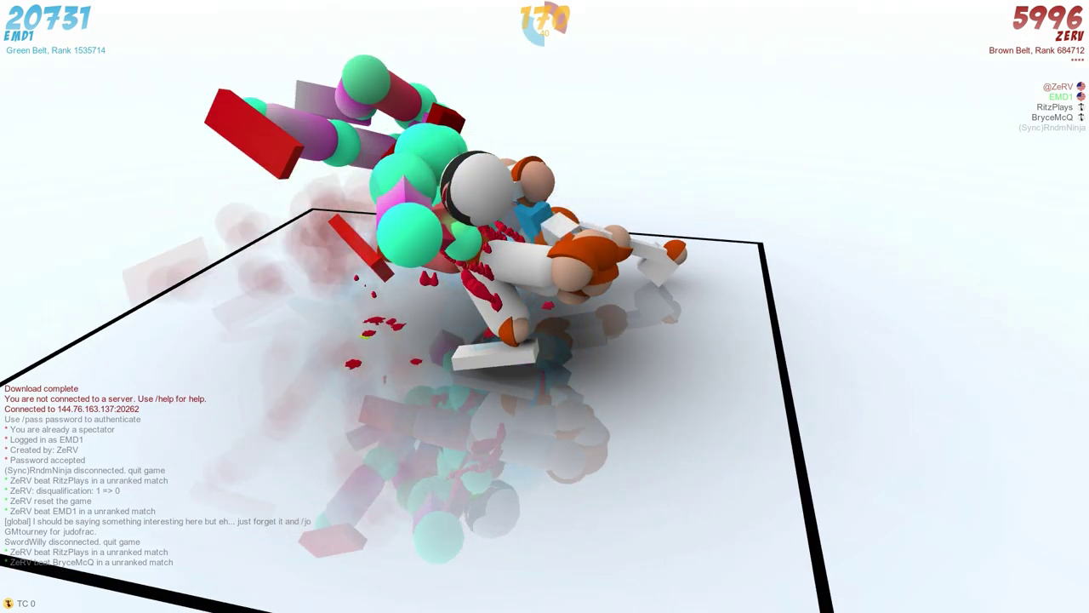
scroll(477, 256, "down", 1)
scroll(476, 255, "down", 1)
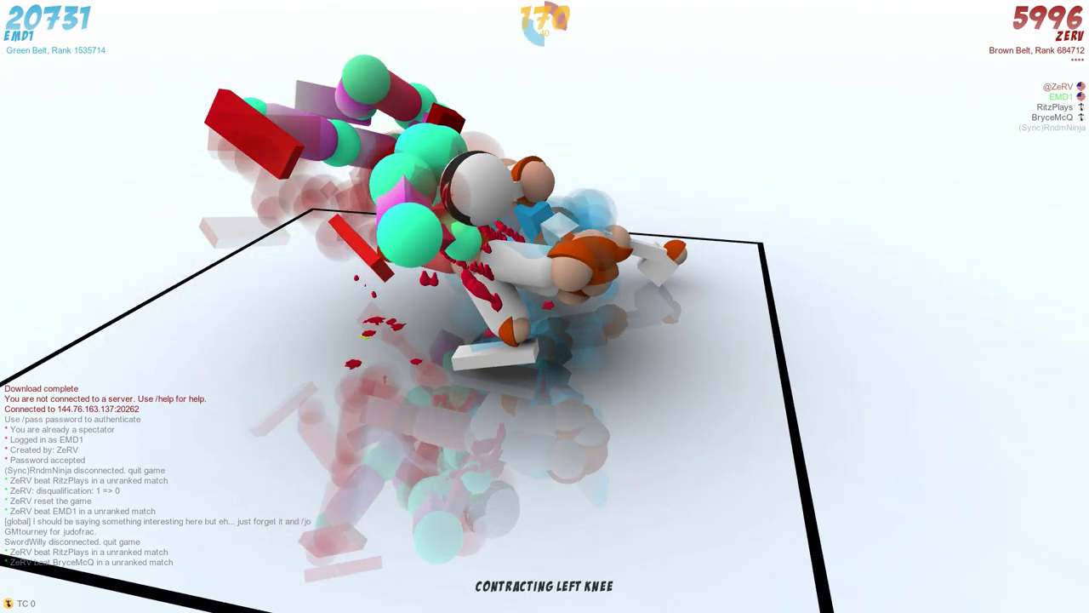
scroll(477, 255, "down", 1)
scroll(477, 256, "down", 1)
scroll(477, 239, "down", 1)
scroll(477, 238, "down", 1)
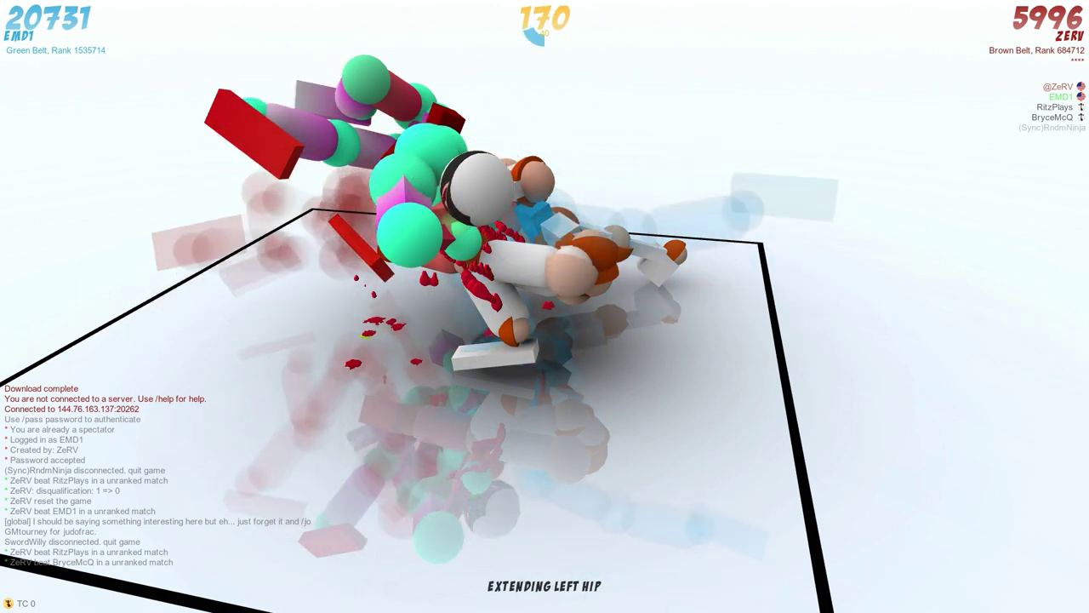
scroll(477, 238, "down", 1)
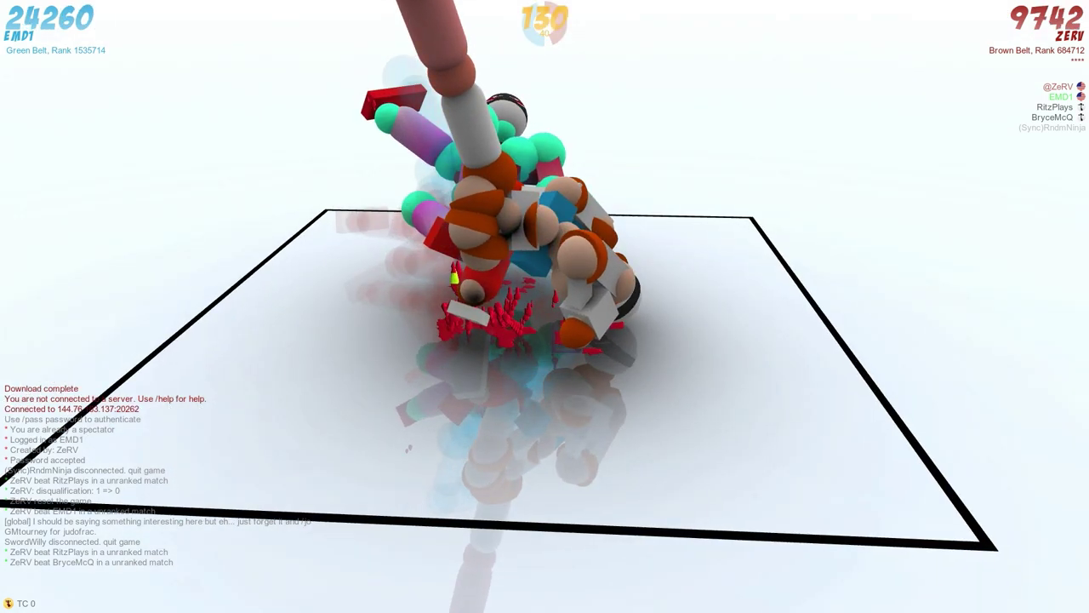
scroll(545, 340, "down", 2)
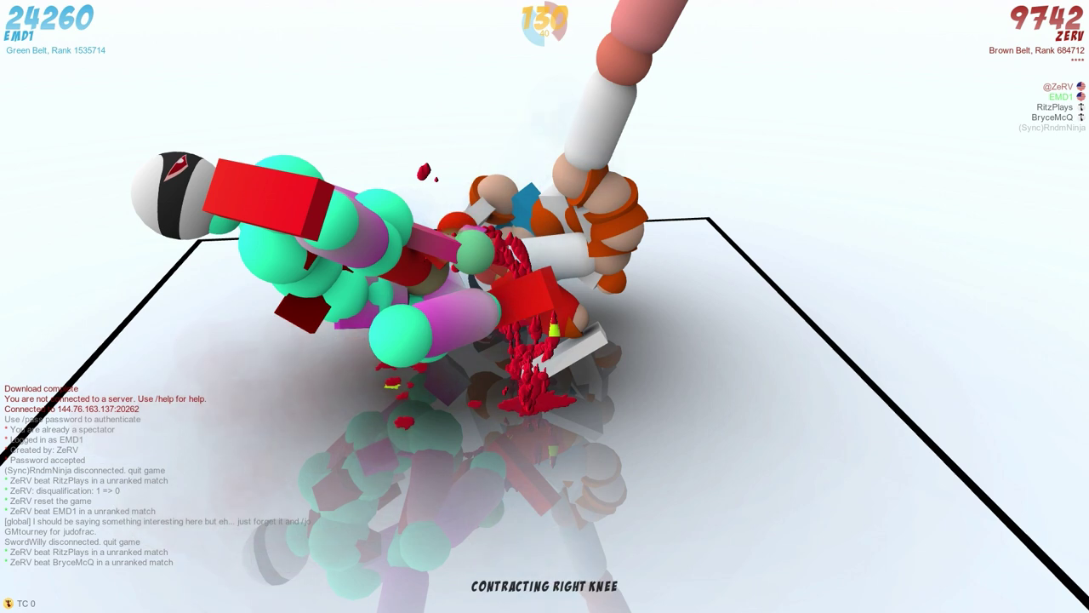
scroll(544, 341, "down", 1)
scroll(544, 340, "down", 1)
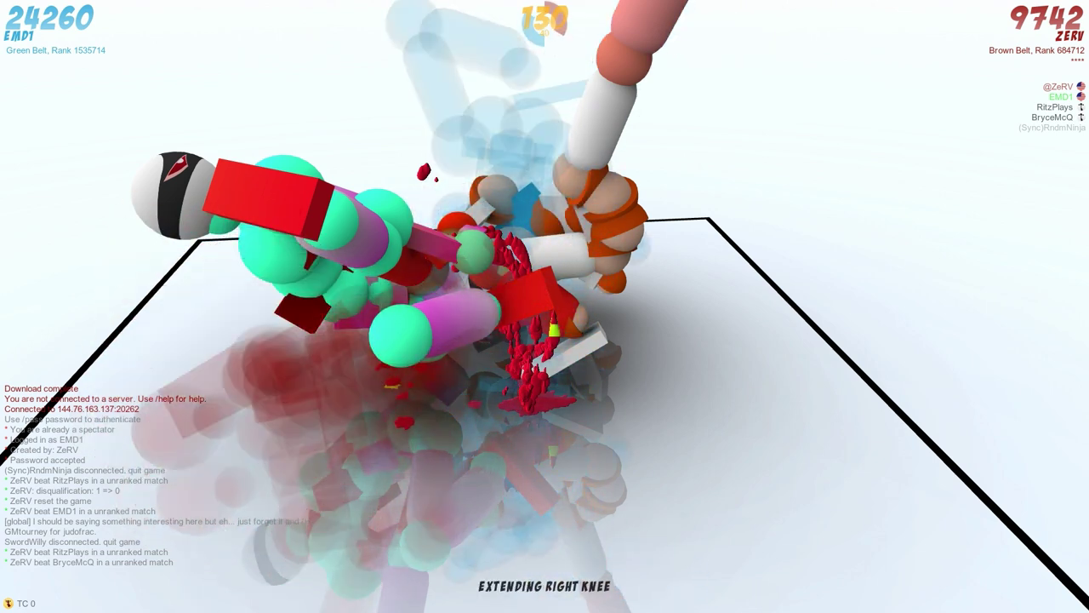
scroll(527, 323, "down", 1)
scroll(544, 340, "down", 1)
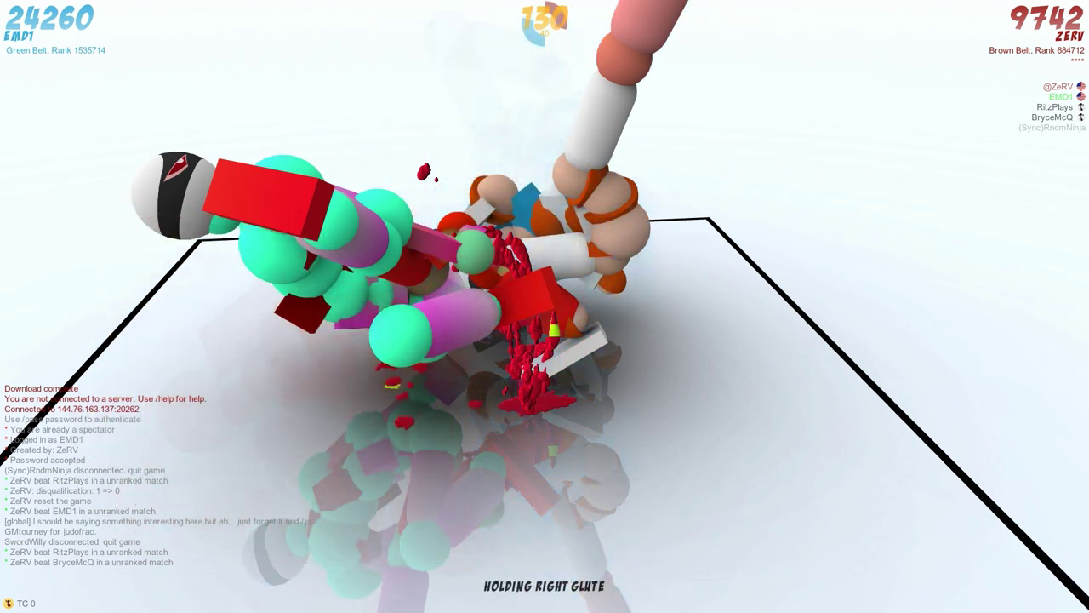
scroll(545, 340, "down", 1)
scroll(545, 340, "down", 1)
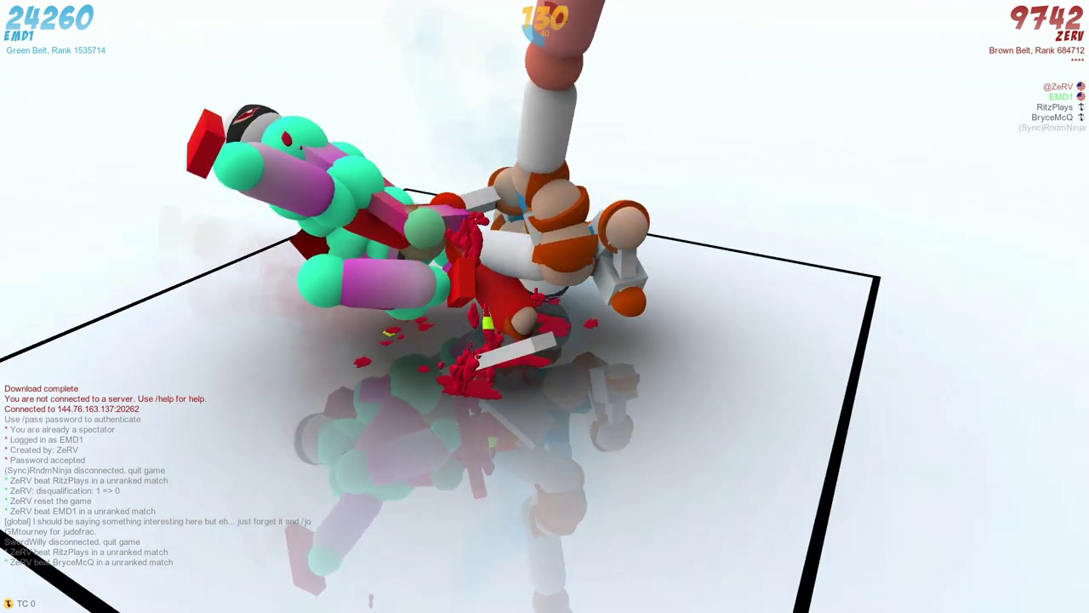
left_click_drag(544, 341, 680, 255)
left_click_drag(545, 307, 596, 213)
scroll(545, 256, "down", 1)
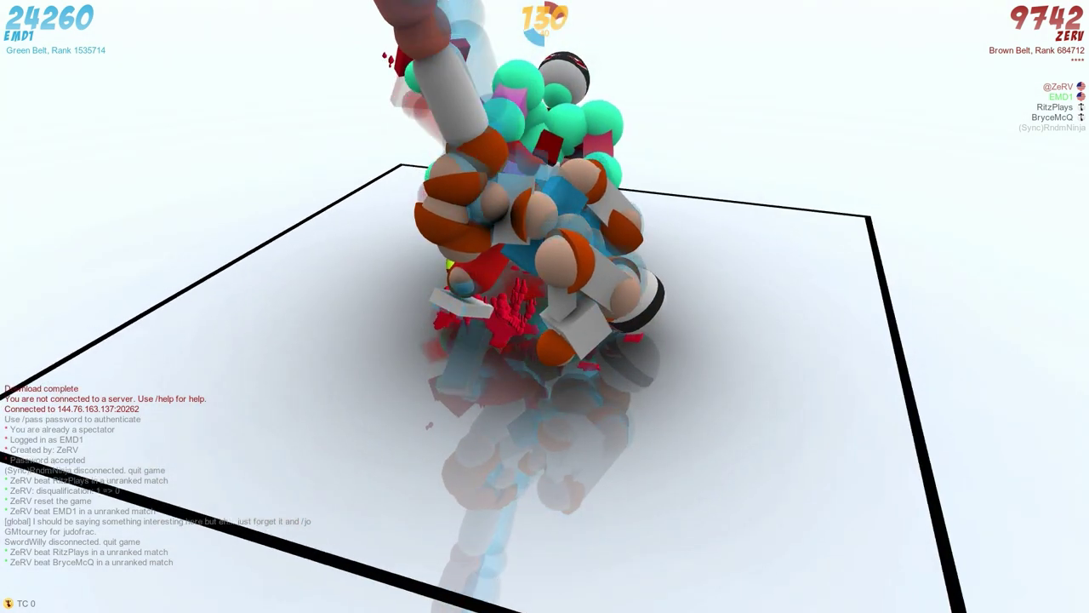
left_click_drag(544, 306, 477, 281)
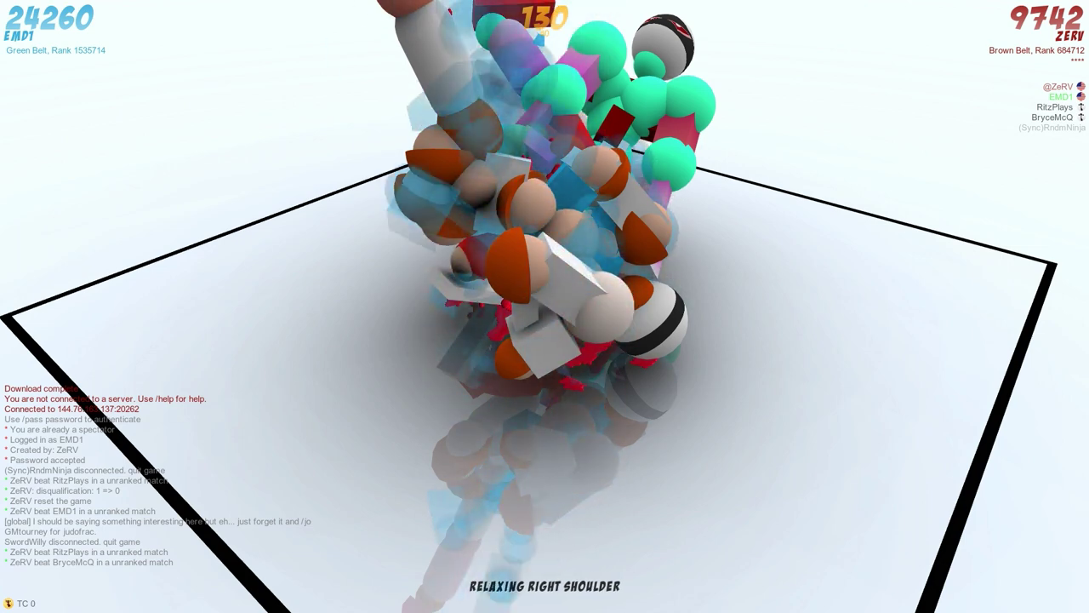
left_click_drag(545, 306, 425, 255)
scroll(544, 255, "down", 1)
scroll(595, 212, "down", 1)
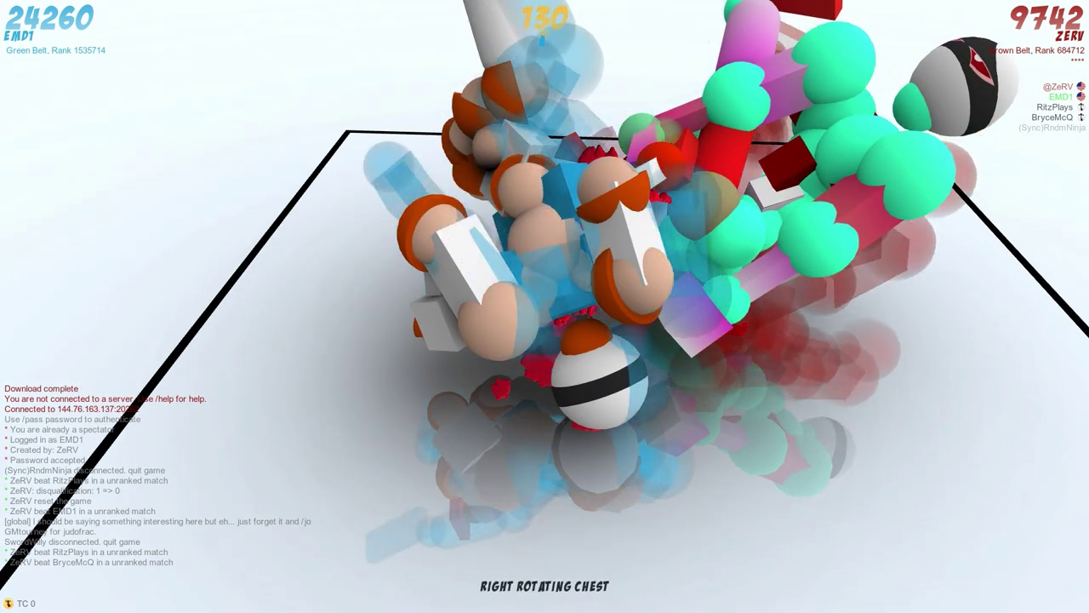
scroll(510, 212, "down", 1)
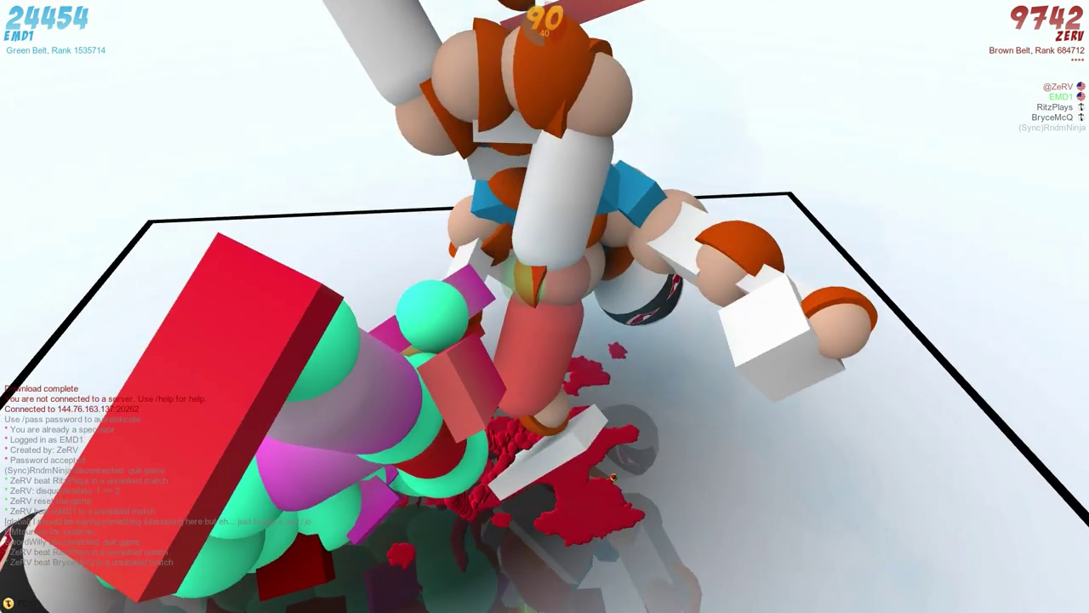
Adjust the right knee and hip, extend the left glute, contract the left knee, hold the left hip, and commit.
key("x")
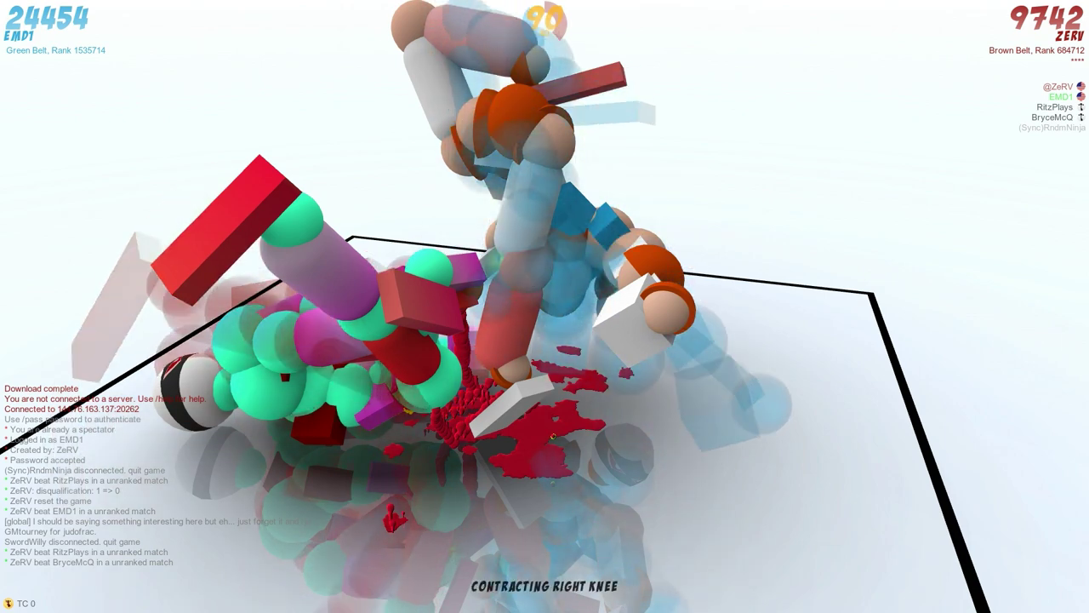
key("c")
key("c")
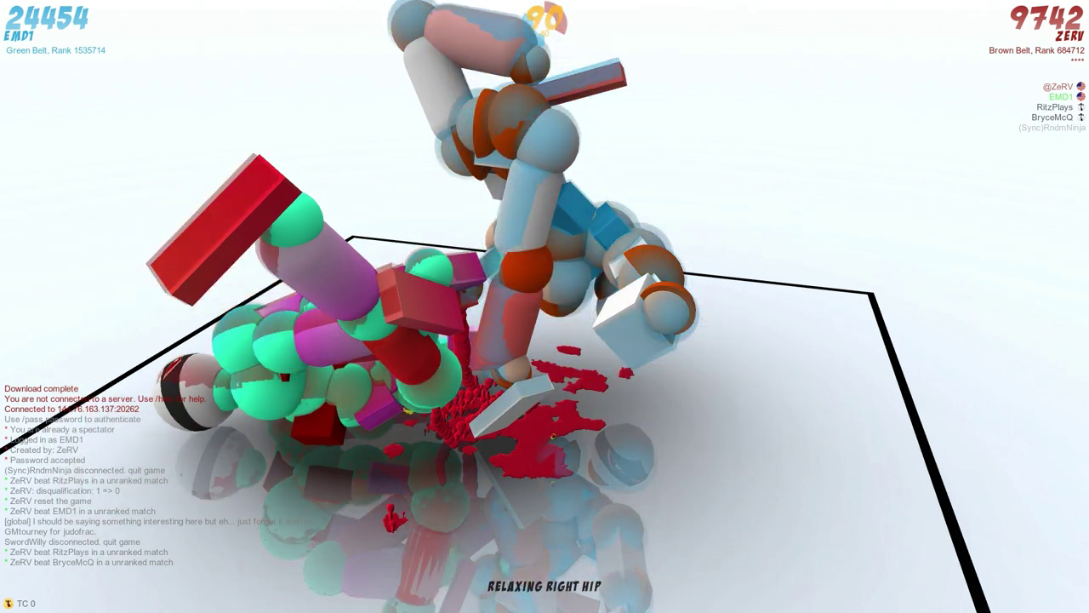
key("x")
key("z")
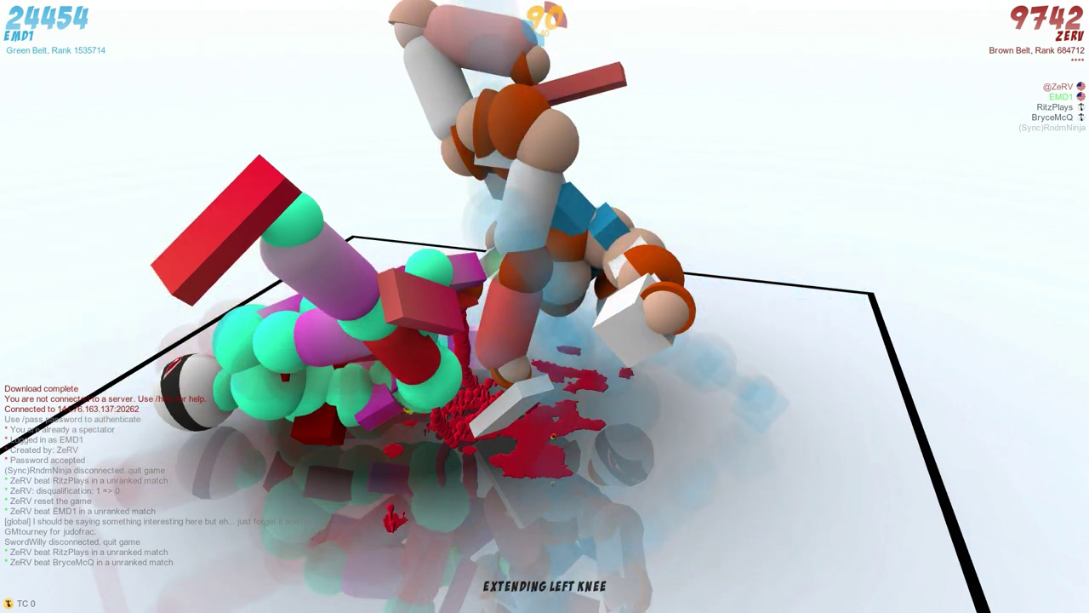
key("x")
key("c")
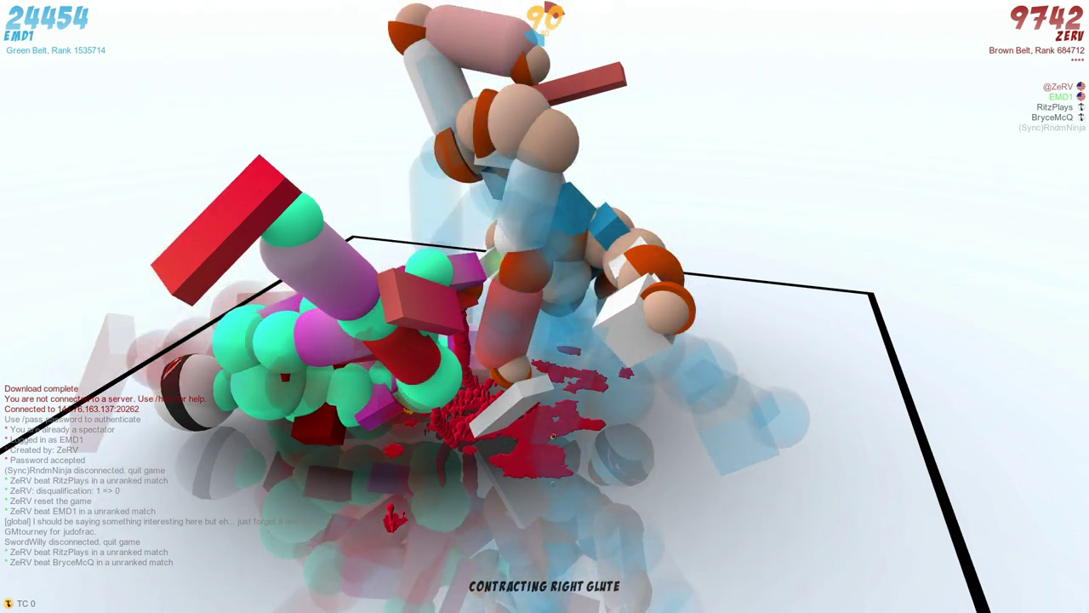
key("x")
key("x")
key("space")
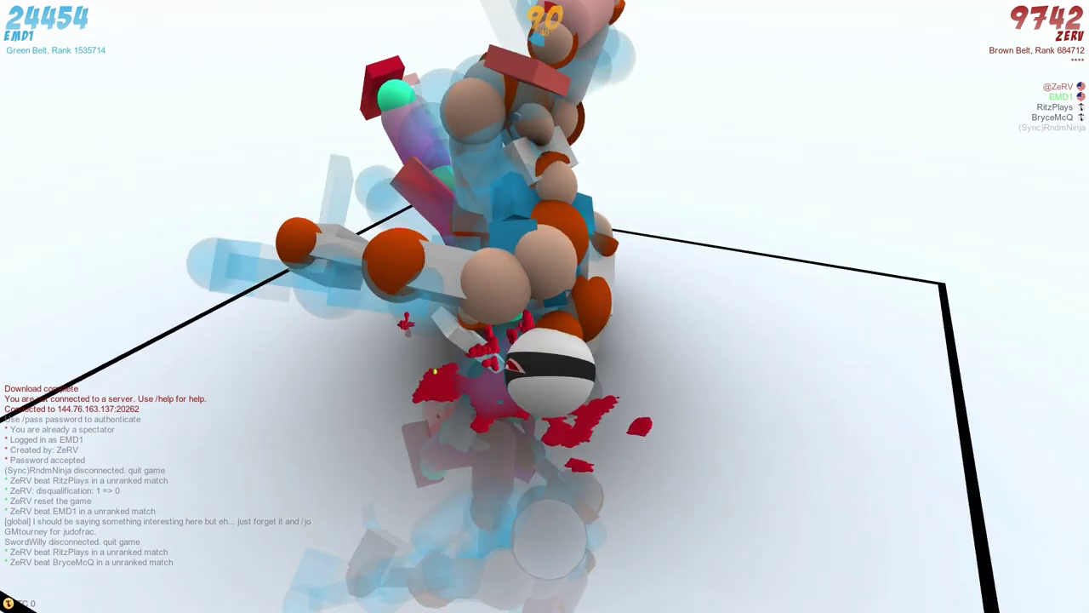
Cycle the left knee state and orbit the ragdolls as the ZeRV match concludes.
key("d")
key("d")
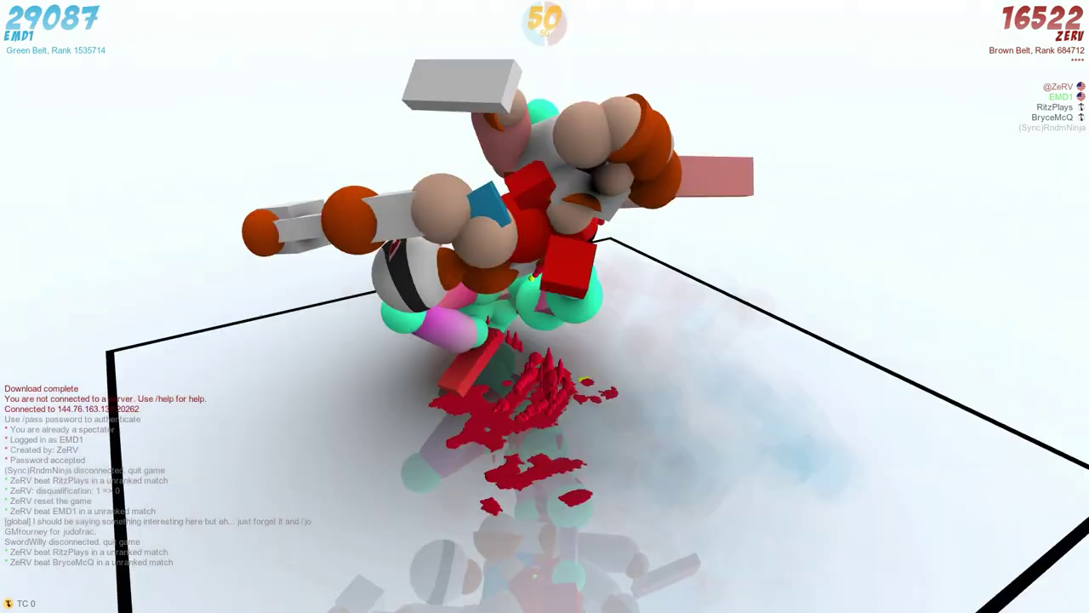
key("d")
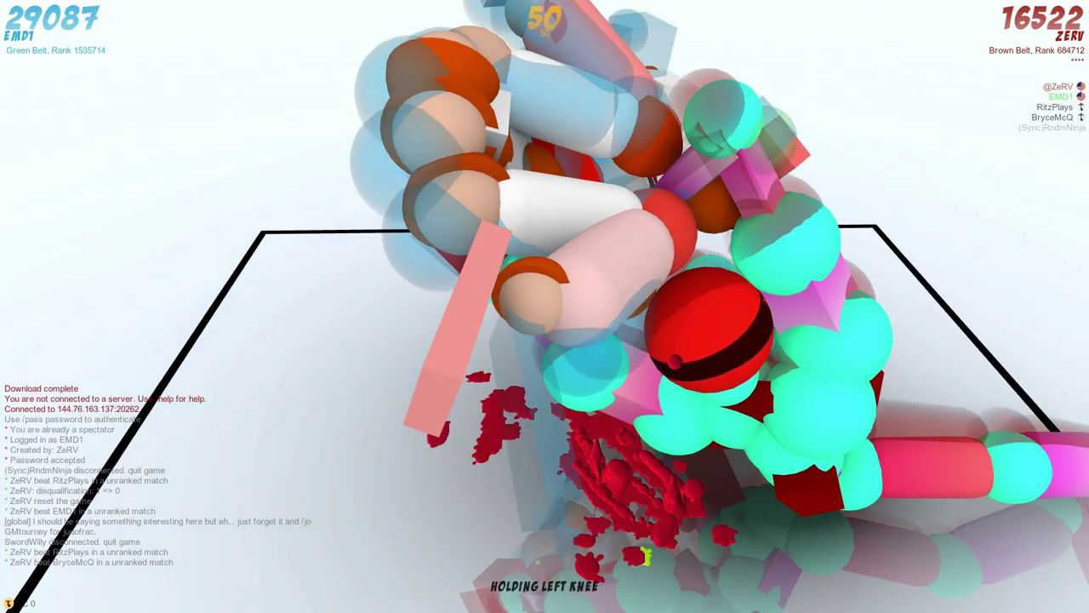
key("c")
key("z")
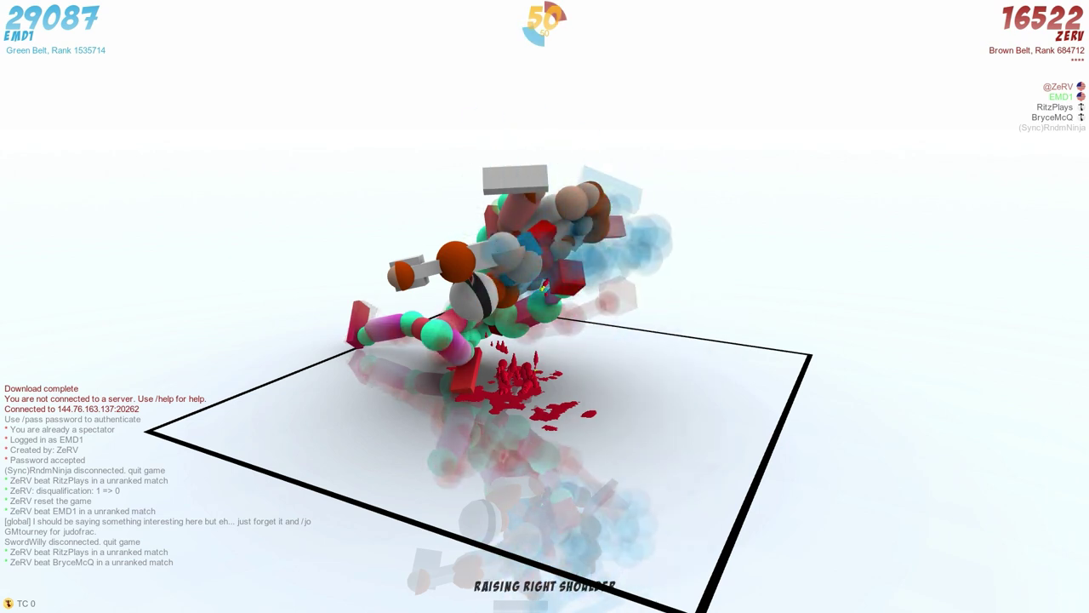
left_click_drag(544, 340, 647, 357)
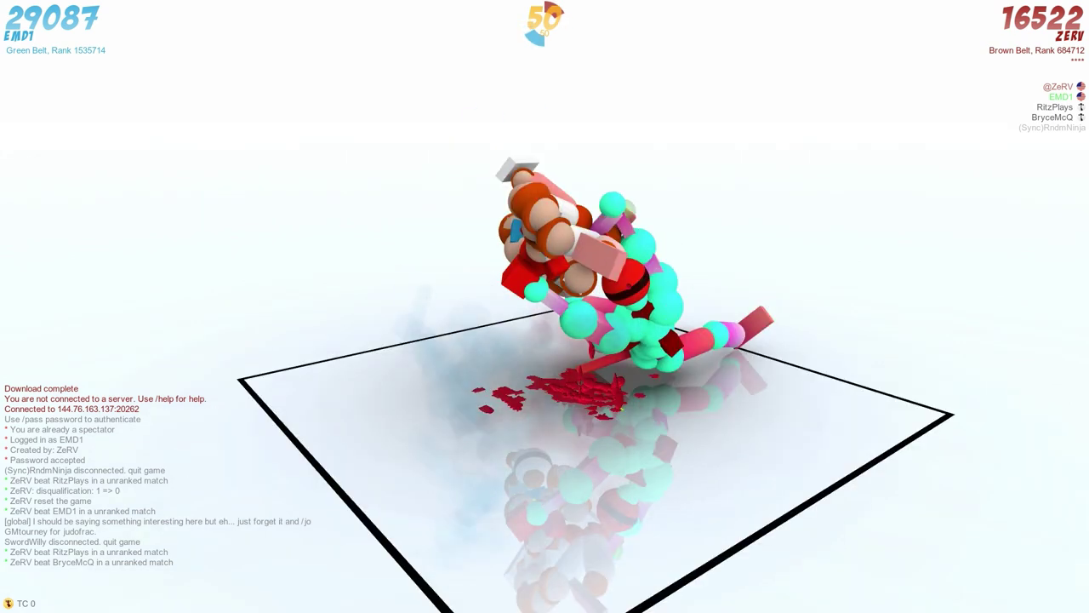
left_click_drag(545, 340, 476, 357)
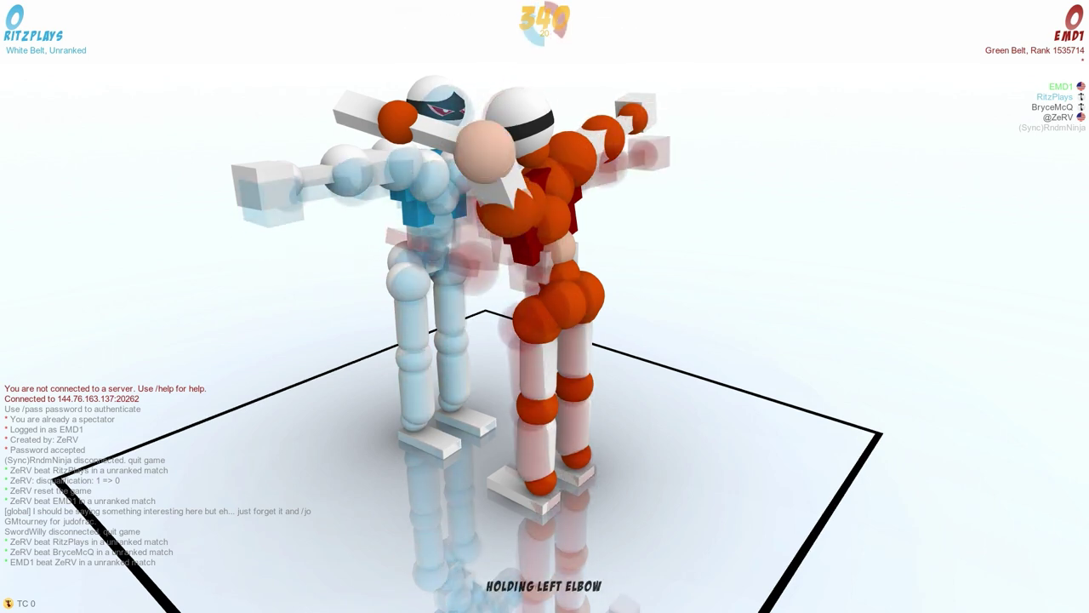
Lower the right shoulder and commit the turn.
key("d")
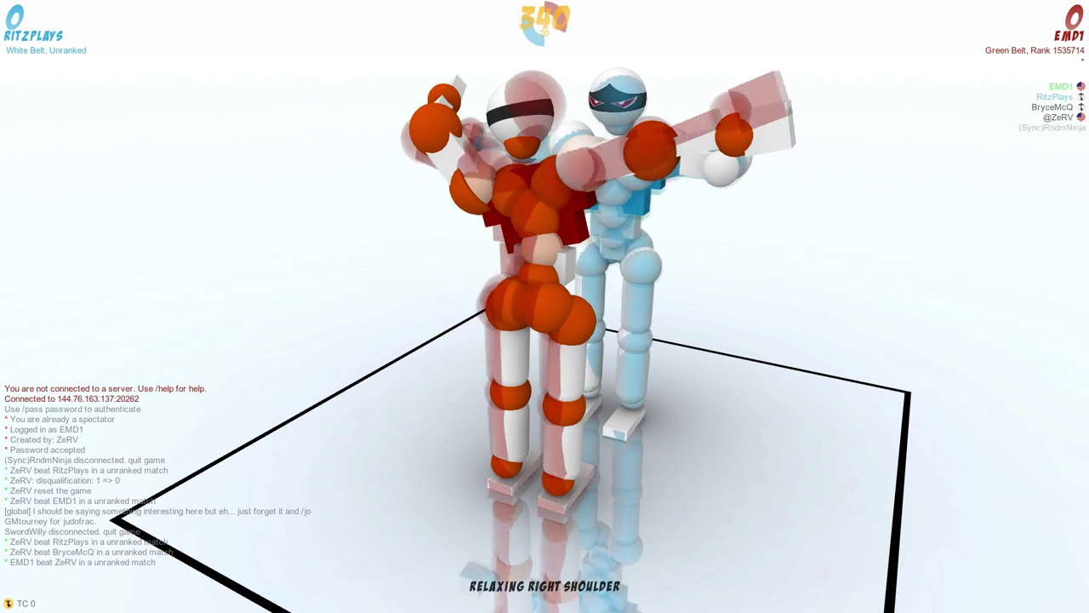
key("x")
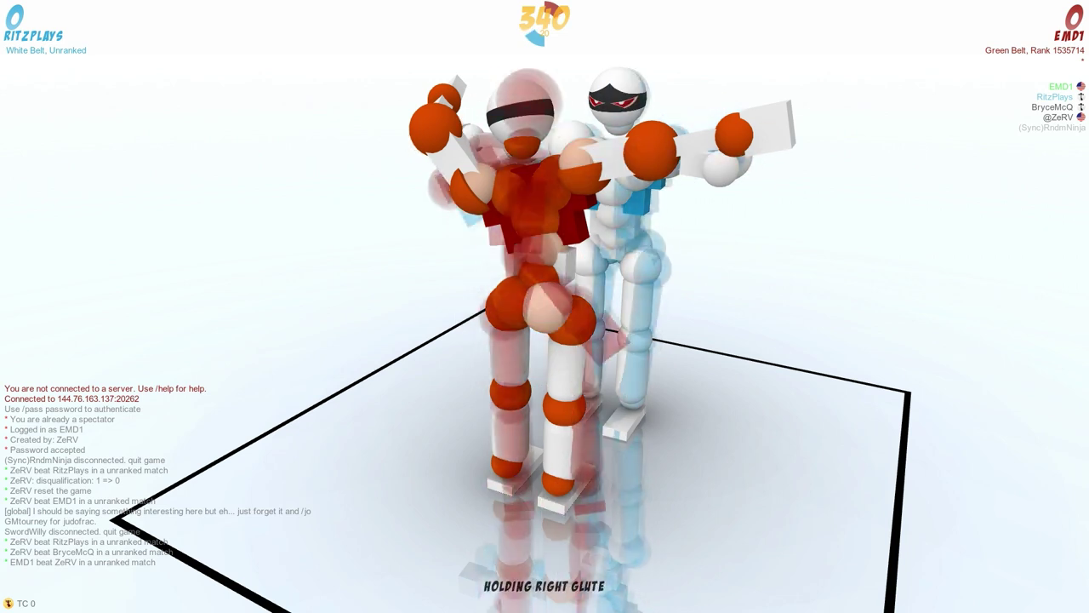
key("d")
key("space")
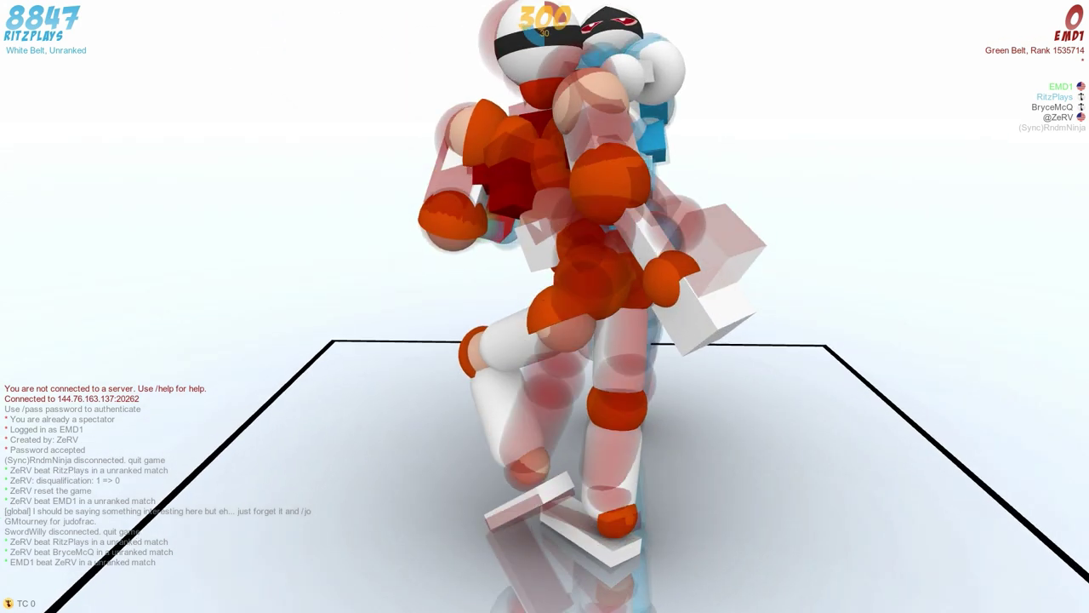
Extend the right ankle and knee, lower the right shoulder, contract the left hip, and commit two turns.
key("z")
key("x")
key("x")
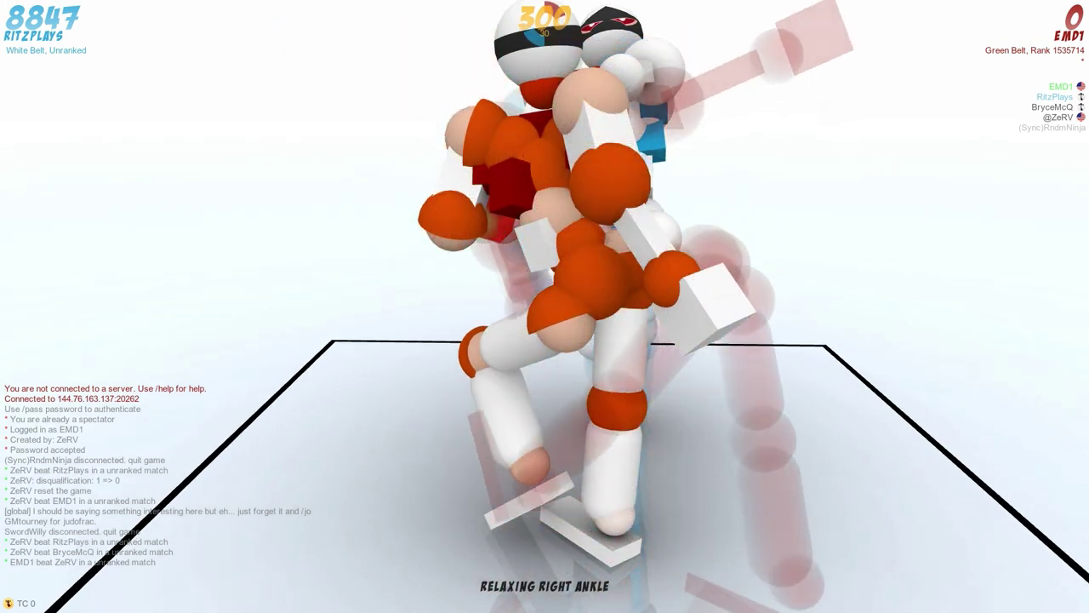
key("z")
key("x")
key("x")
key("z")
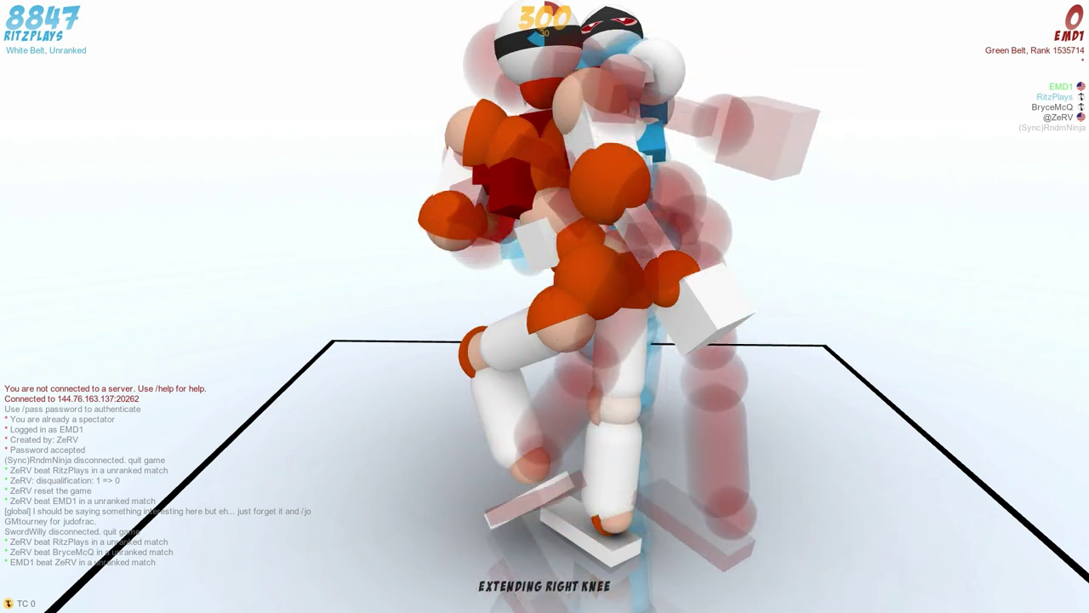
key("z")
key("z")
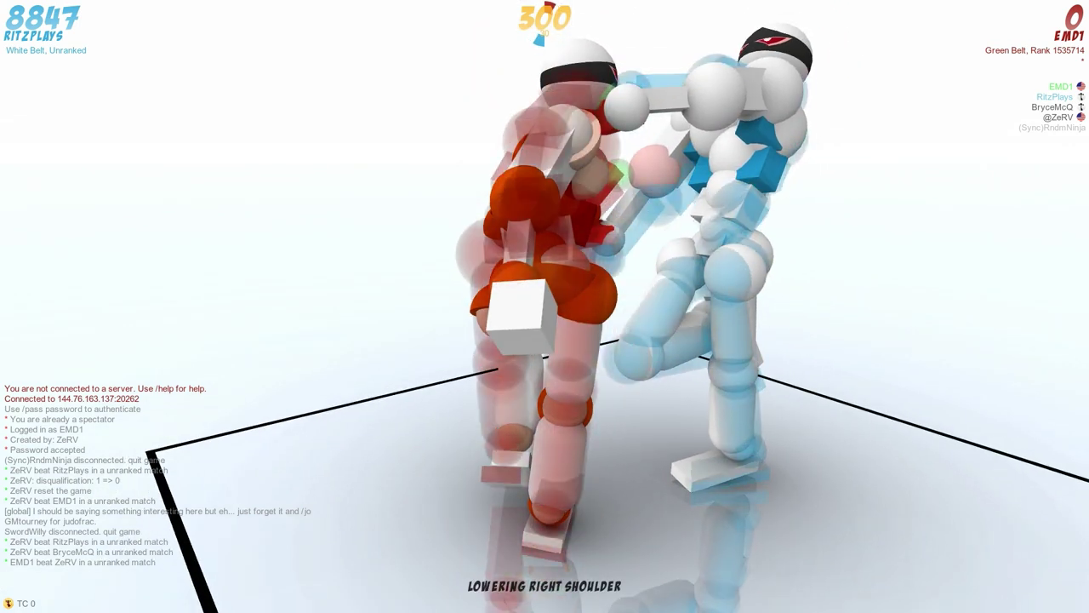
key("z")
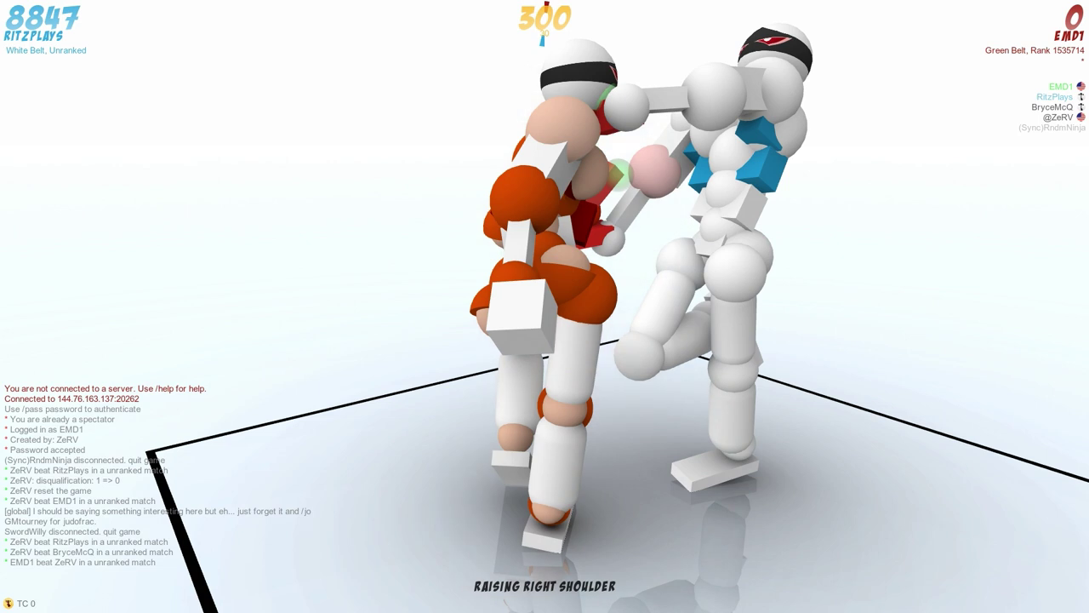
key("space")
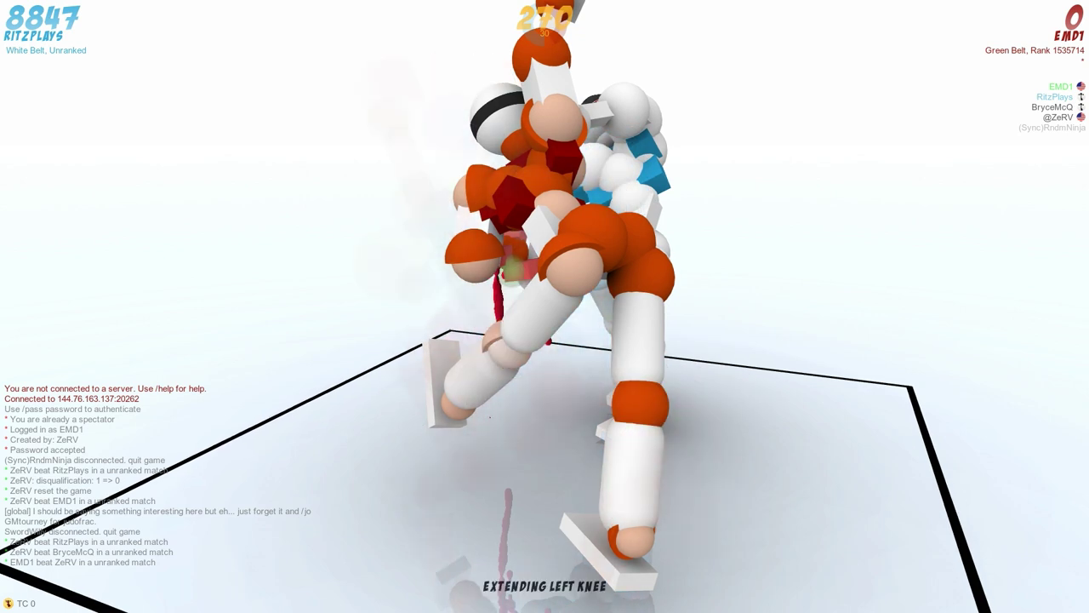
left_click(596, 273)
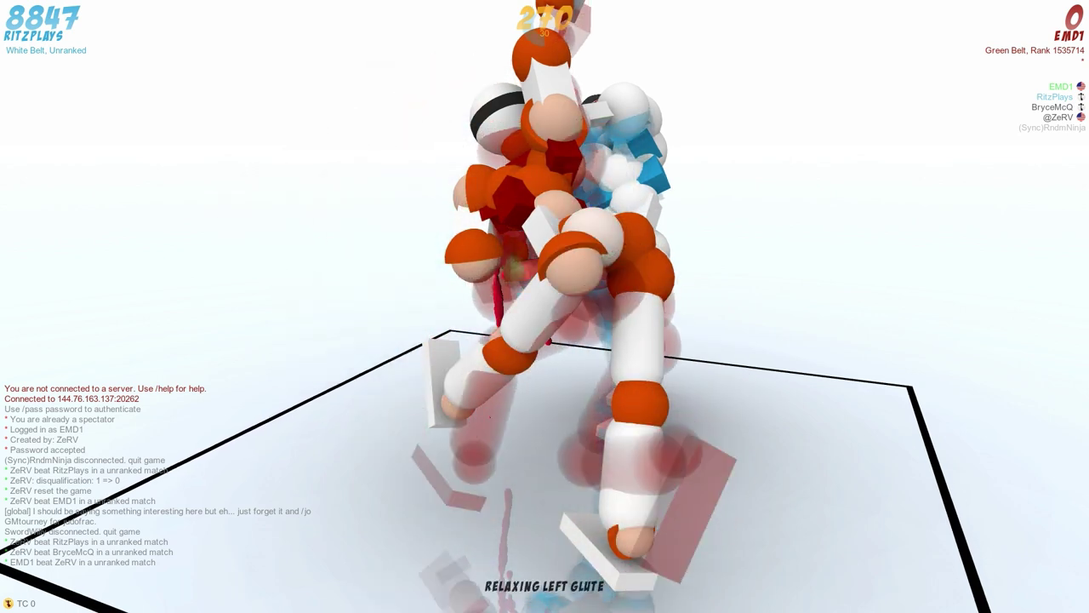
key("space")
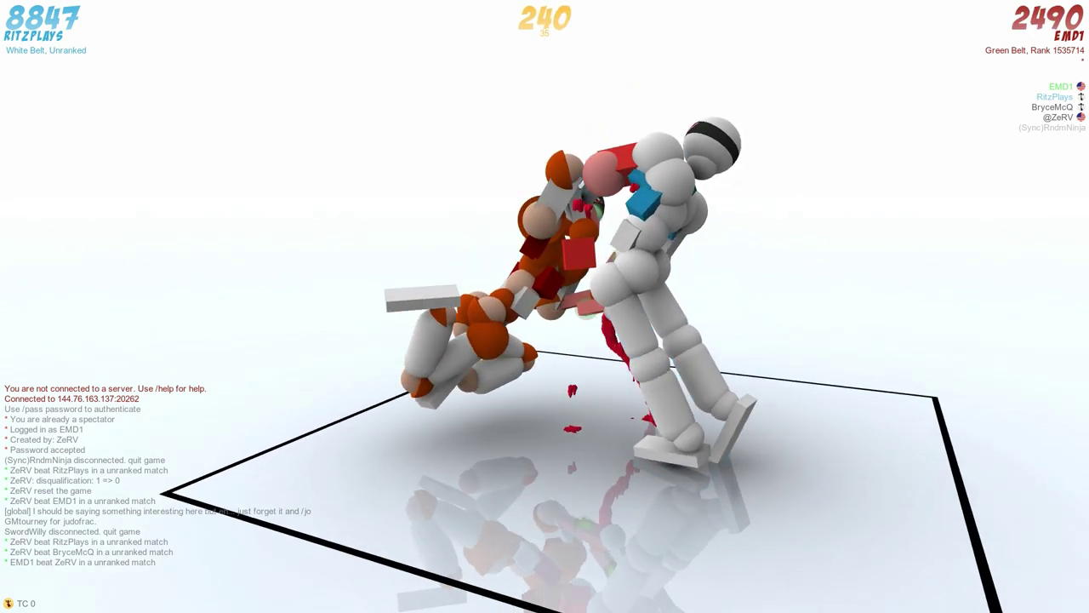
Set the right elbow to extending and submit the turn.
left_click(599, 255)
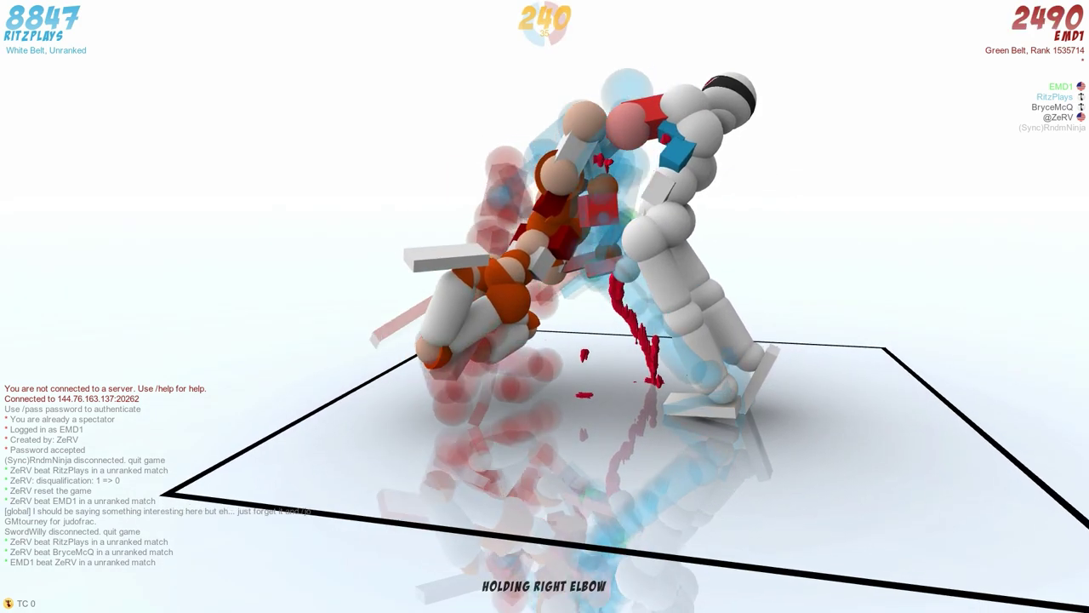
left_click(599, 256)
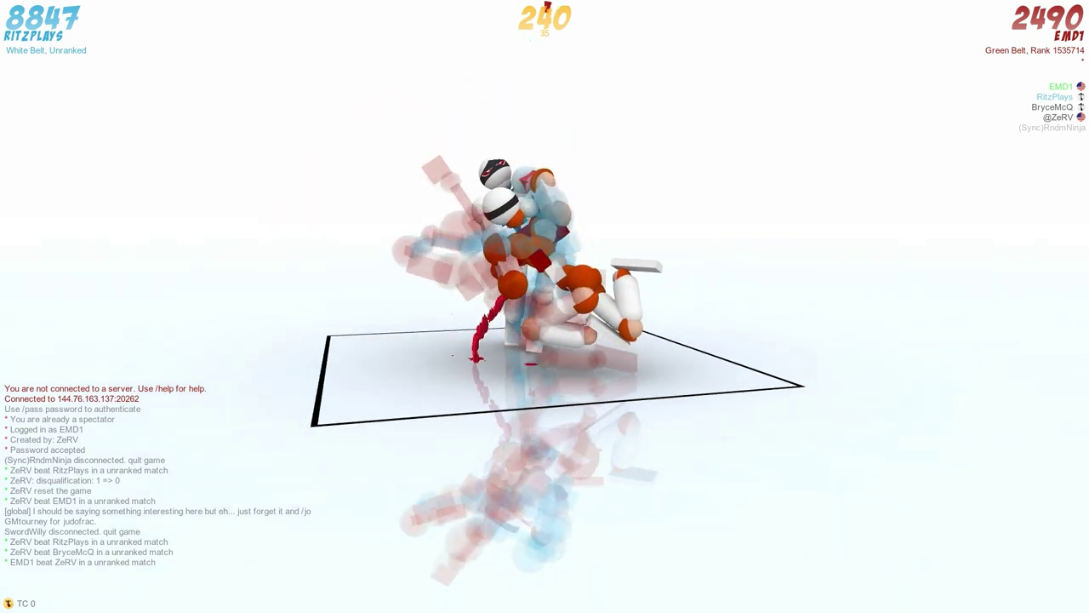
key("space")
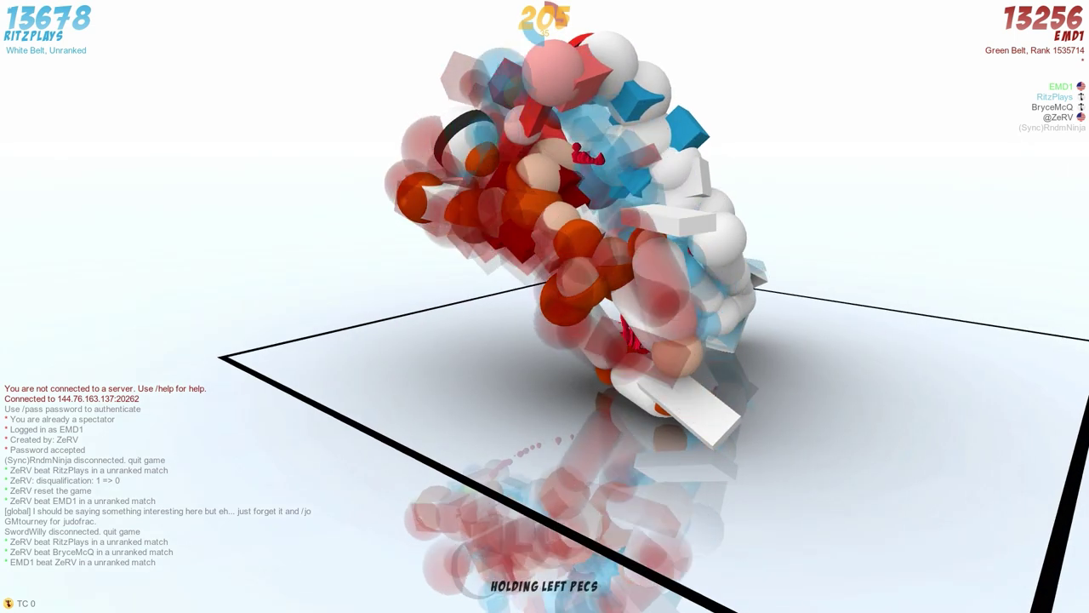
Change the pec joints, extend the left elbow, and set the neck to holding.
left_click(595, 213)
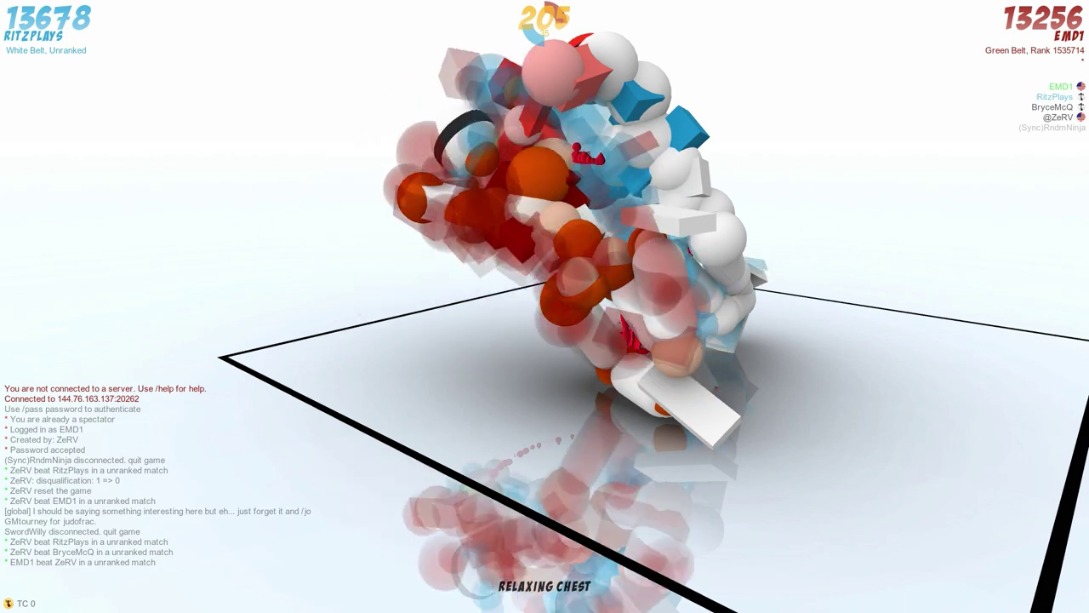
scroll(647, 170, "up", 1)
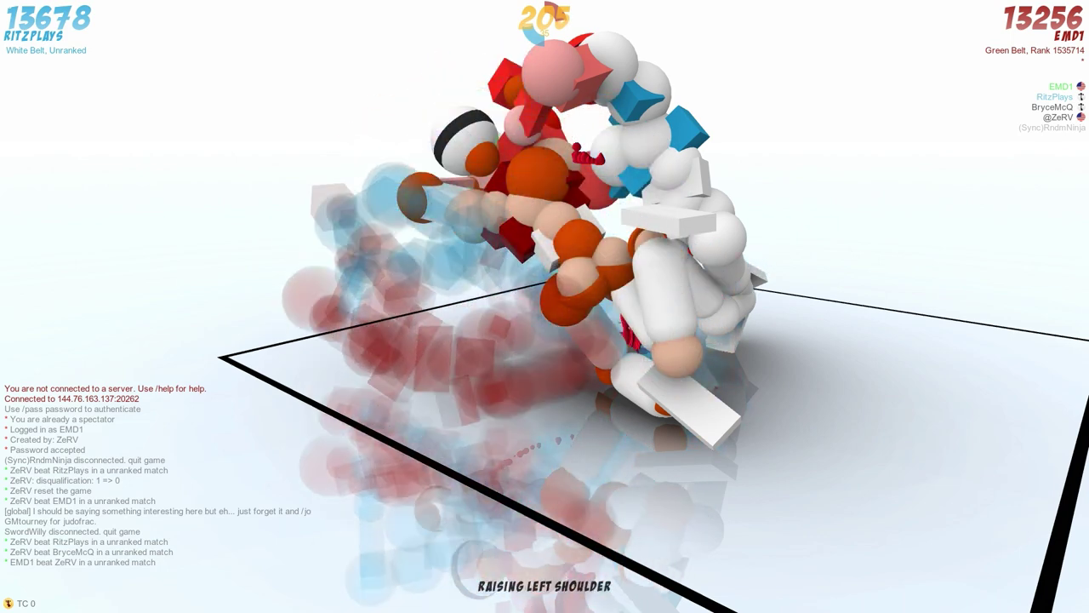
scroll(544, 255, "down", 3)
left_click(477, 255)
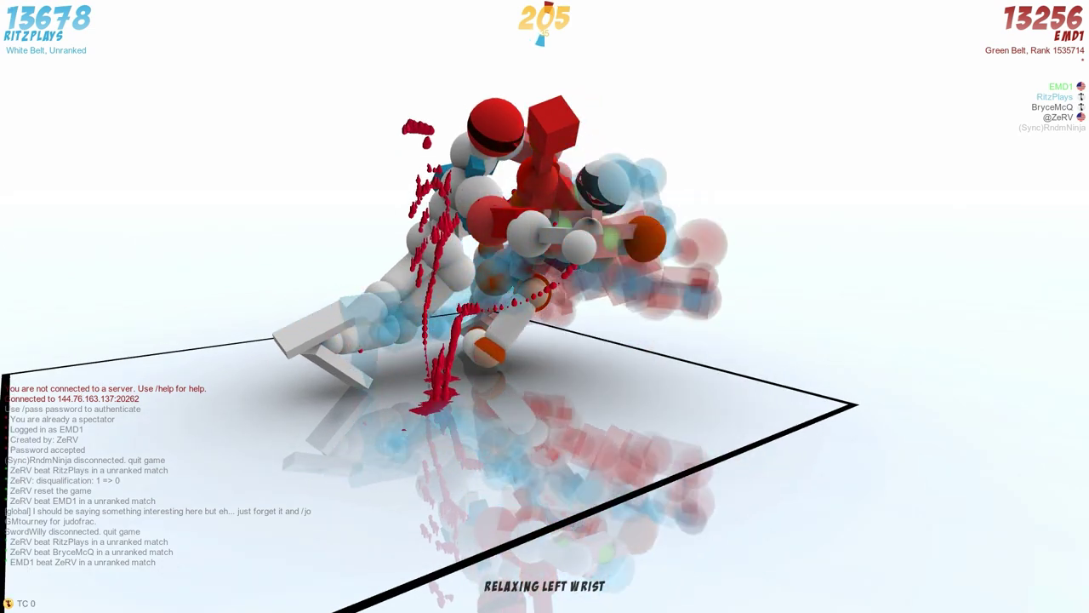
scroll(553, 196, "up", 1)
scroll(595, 238, "down", 1)
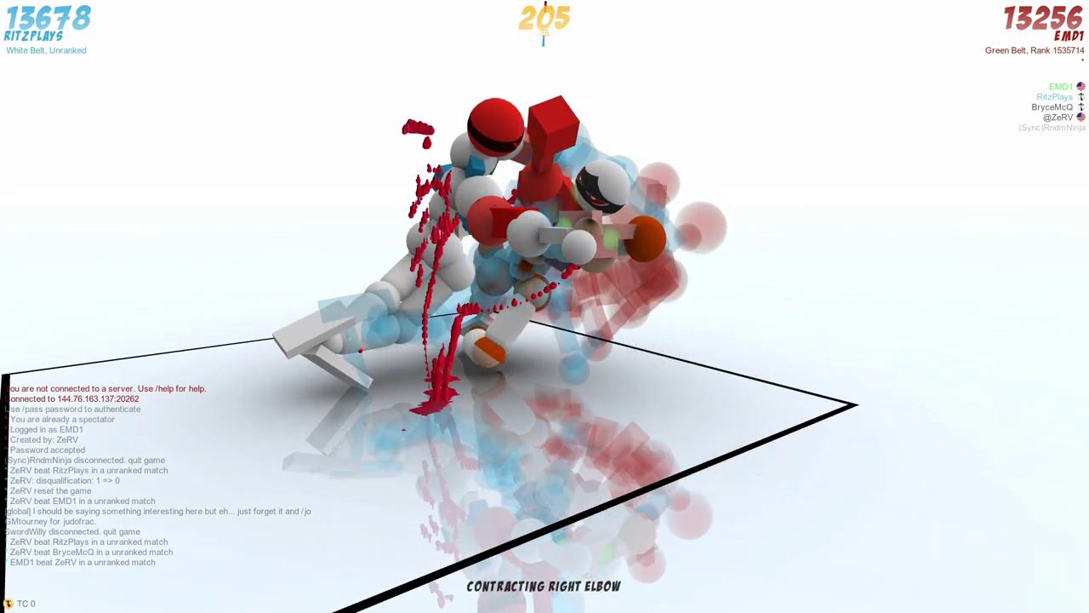
left_click_drag(681, 340, 553, 340)
left_click(511, 170)
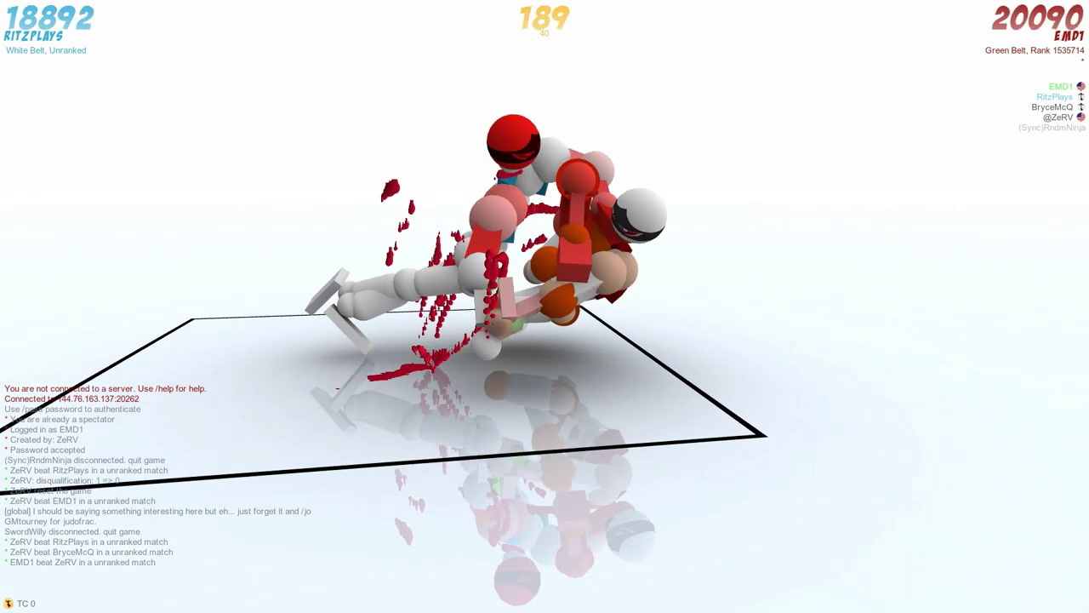